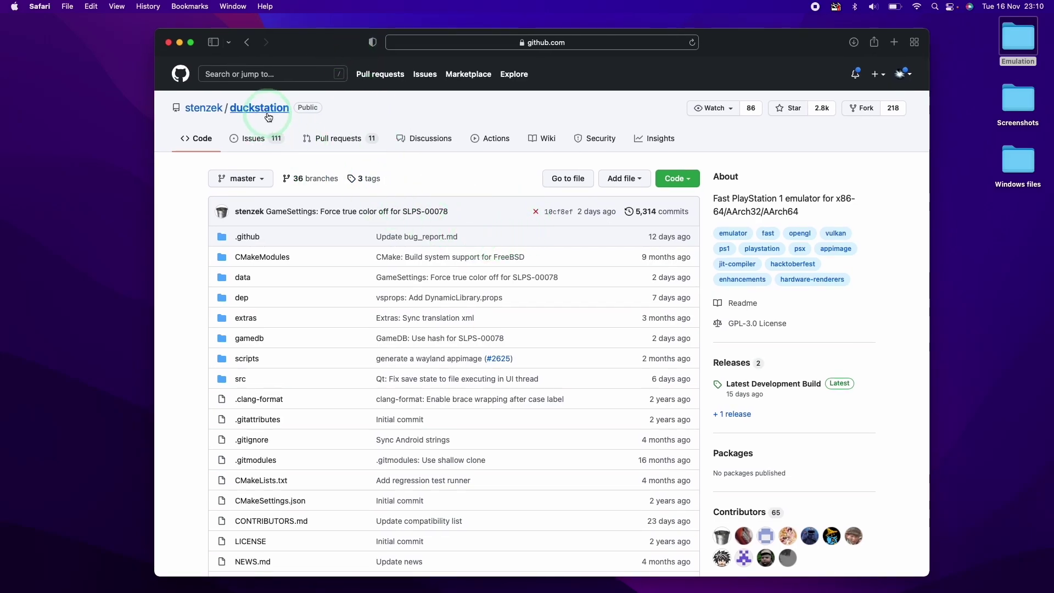
Step: Check the assets of the Latest Development Build in the duckstation repository's releases for a macOS download
left_click(300, 141)
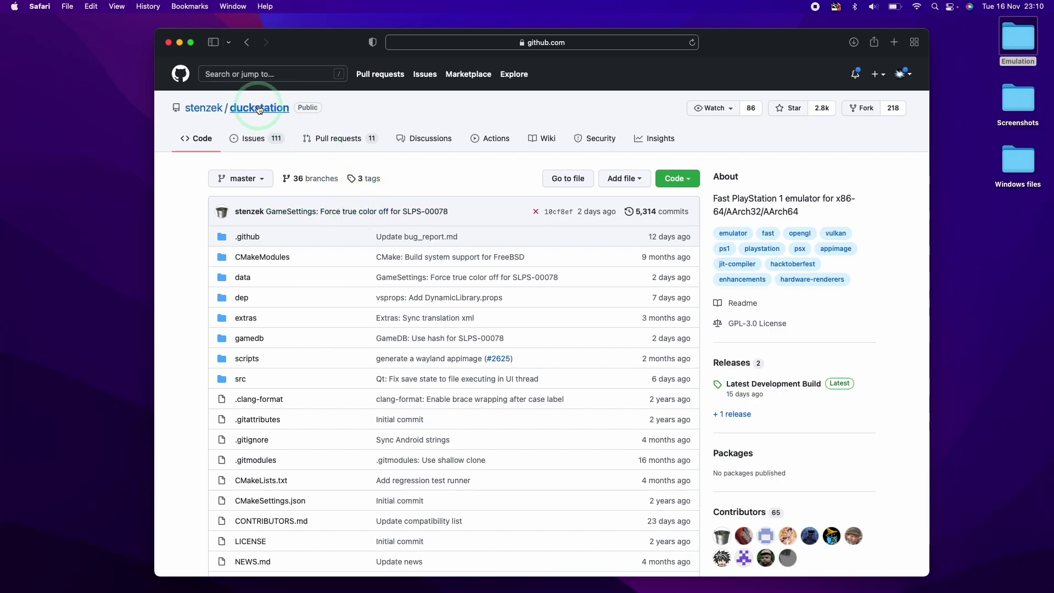
left_click(582, 45)
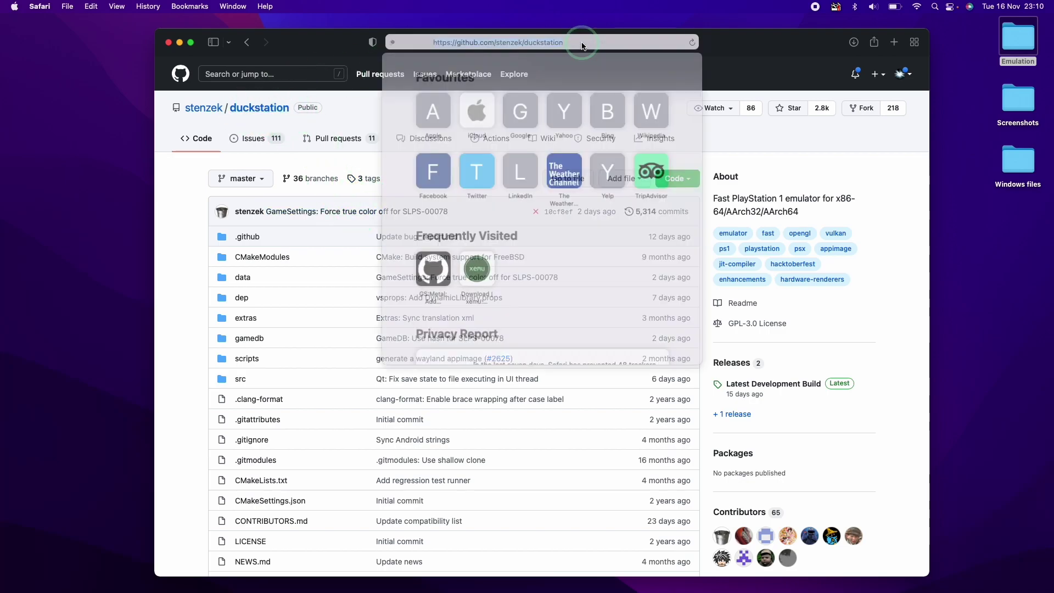
left_click(756, 60)
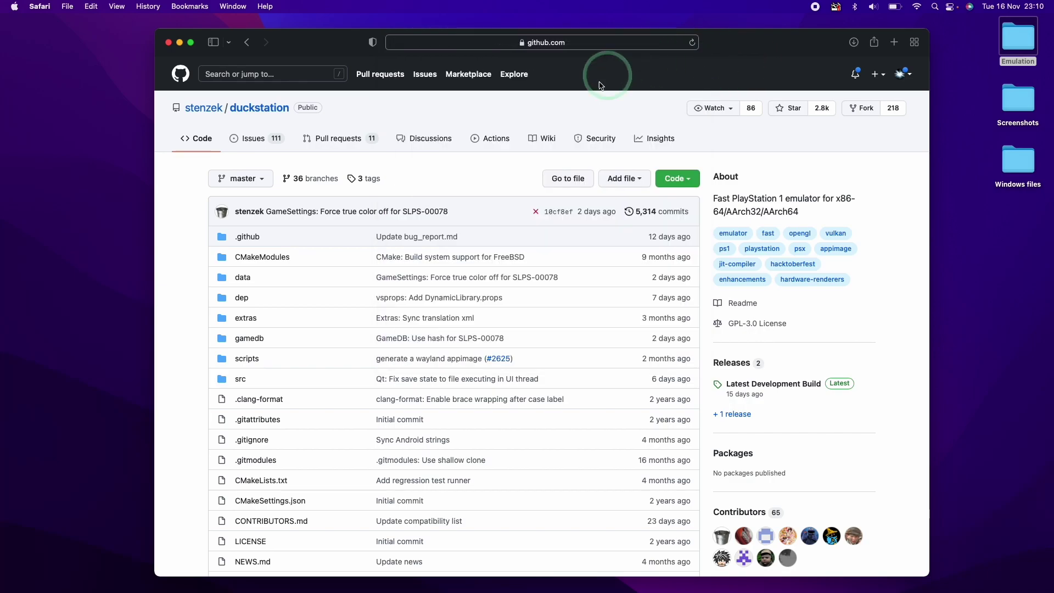
left_click(730, 370)
scroll(604, 351, "down", 8)
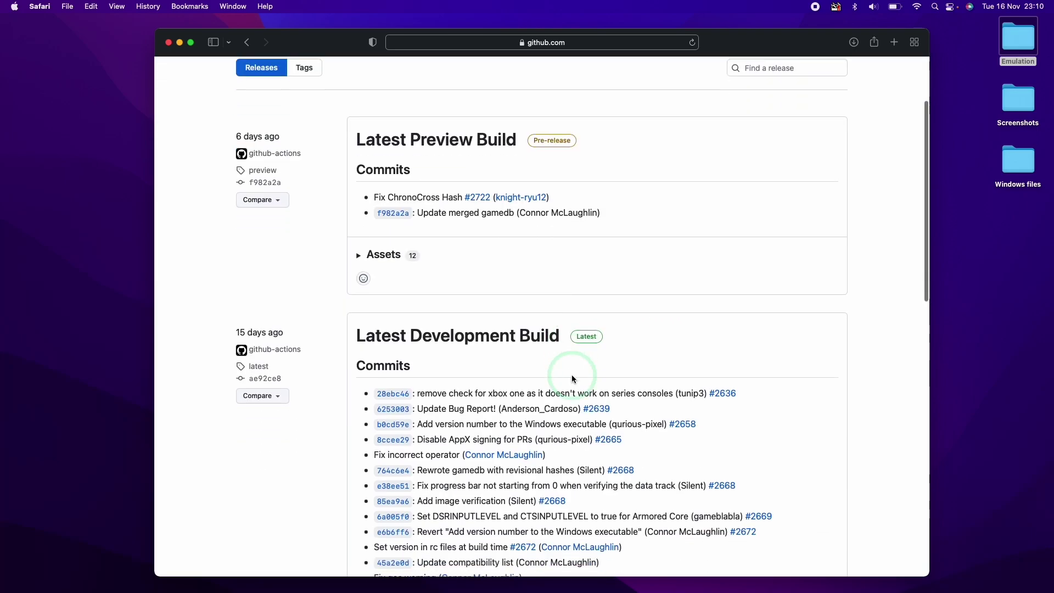
scroll(535, 377, "down", 10)
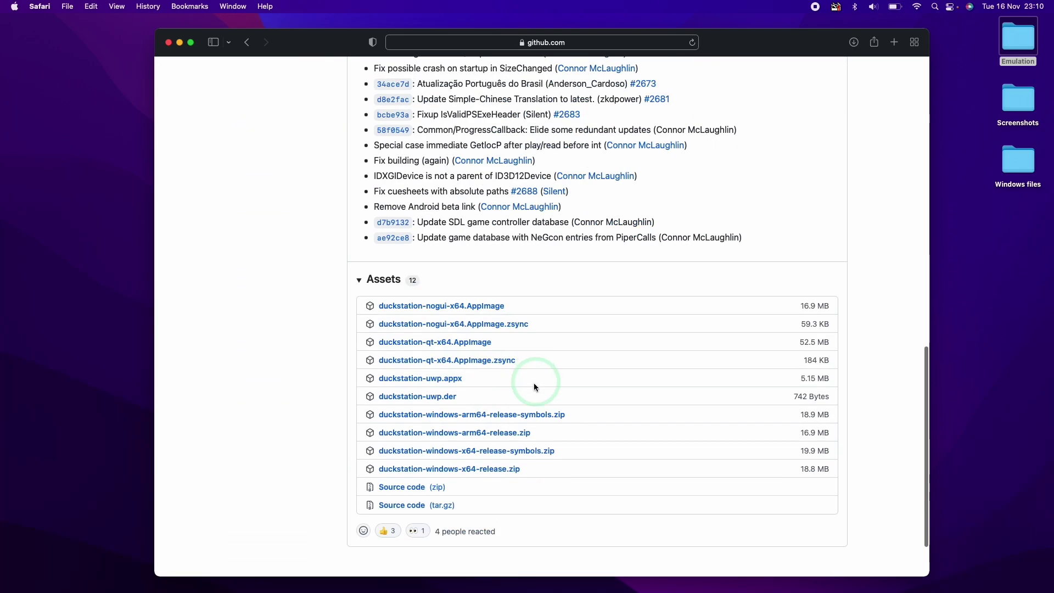
Step: Return to the duckstation repository's main page and read the macOS section of its README
key("super+bracketleft")
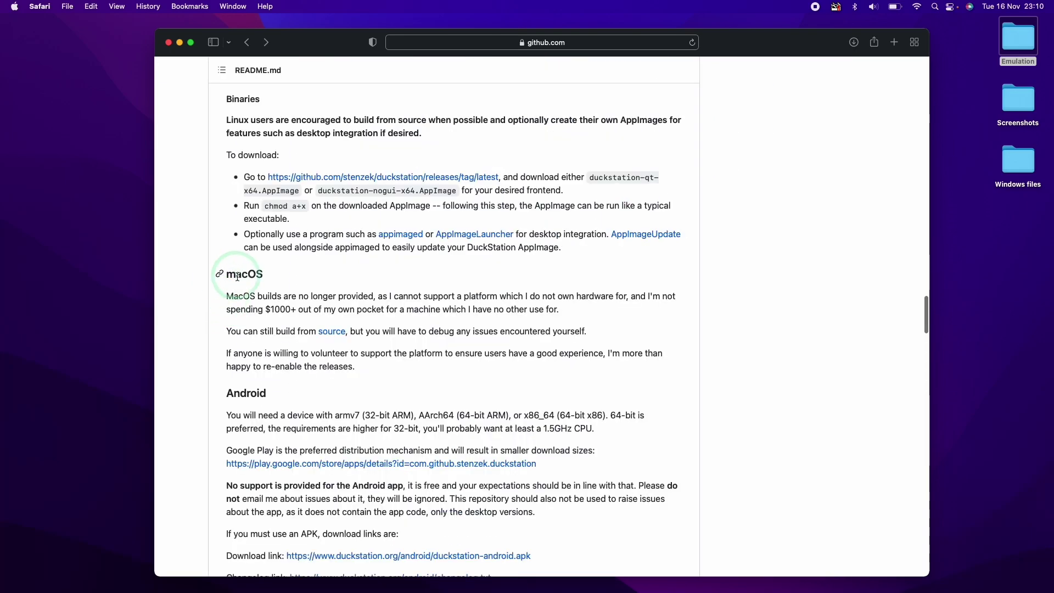
left_click_drag(227, 300, 291, 299)
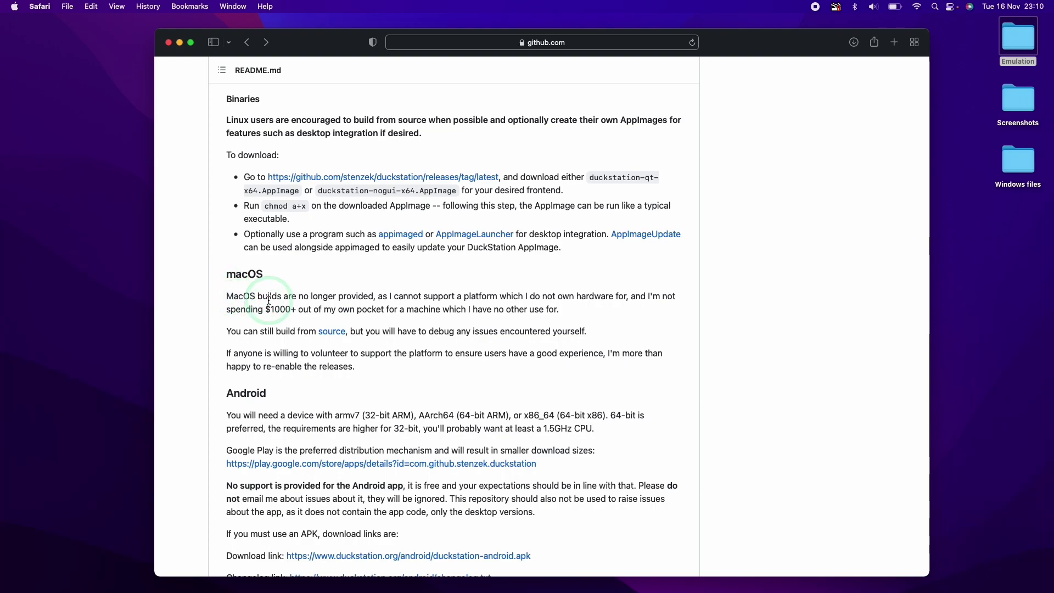
left_click(362, 305)
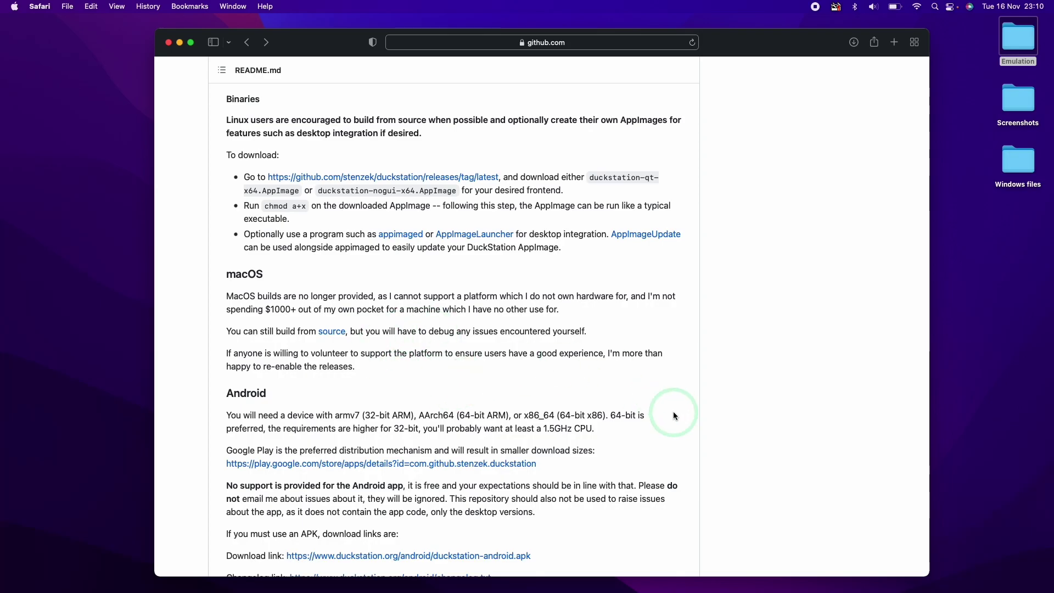
Step: Open the duckstation repository's Actions page and look through the list of workflow runs
scroll(674, 416, "up", 20)
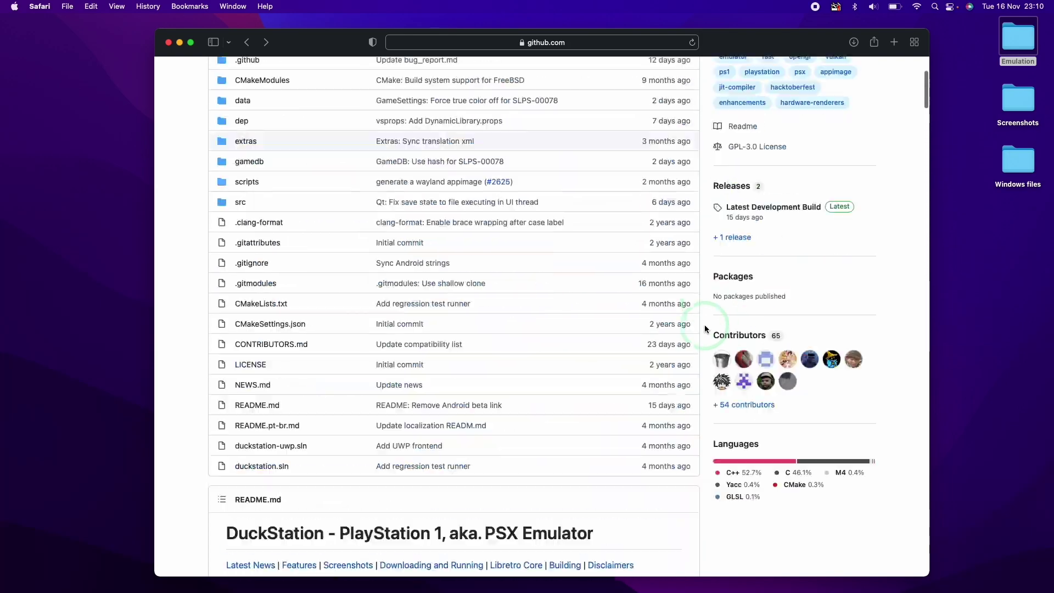
scroll(706, 328, "up", 3)
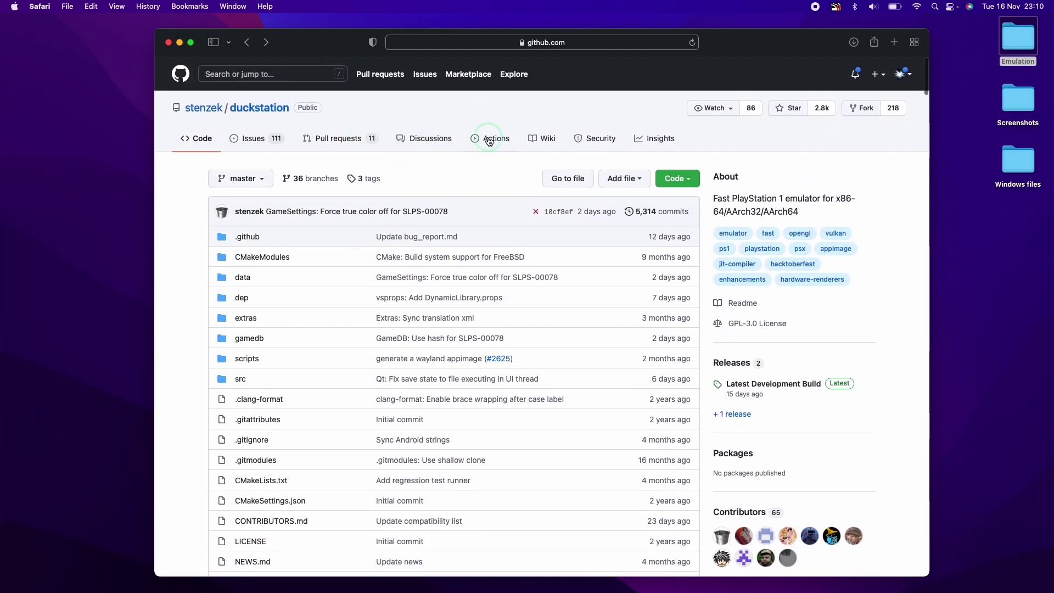
left_click(489, 140)
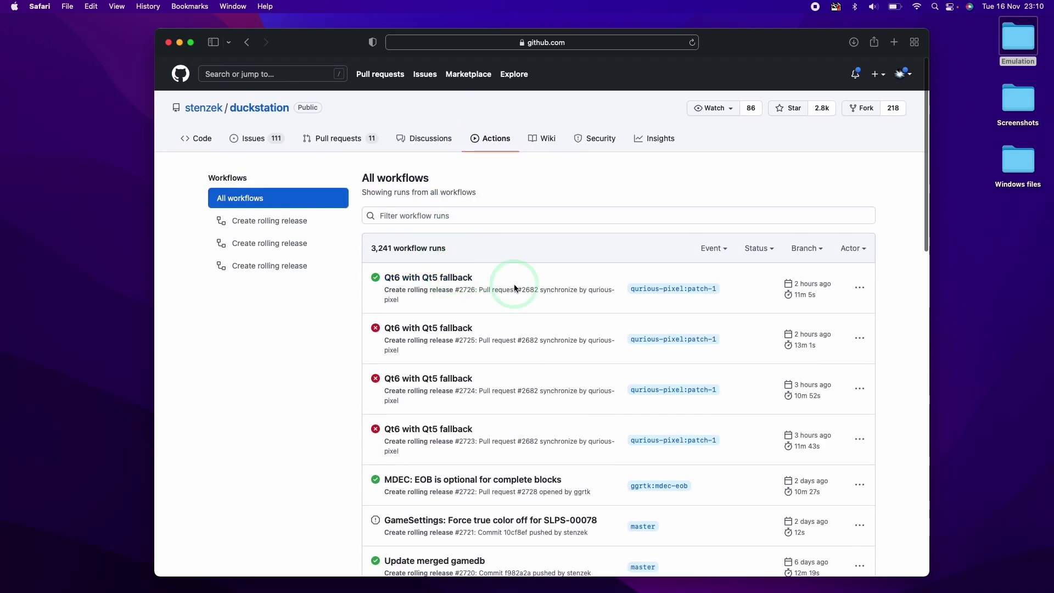
scroll(495, 330, "down", 2)
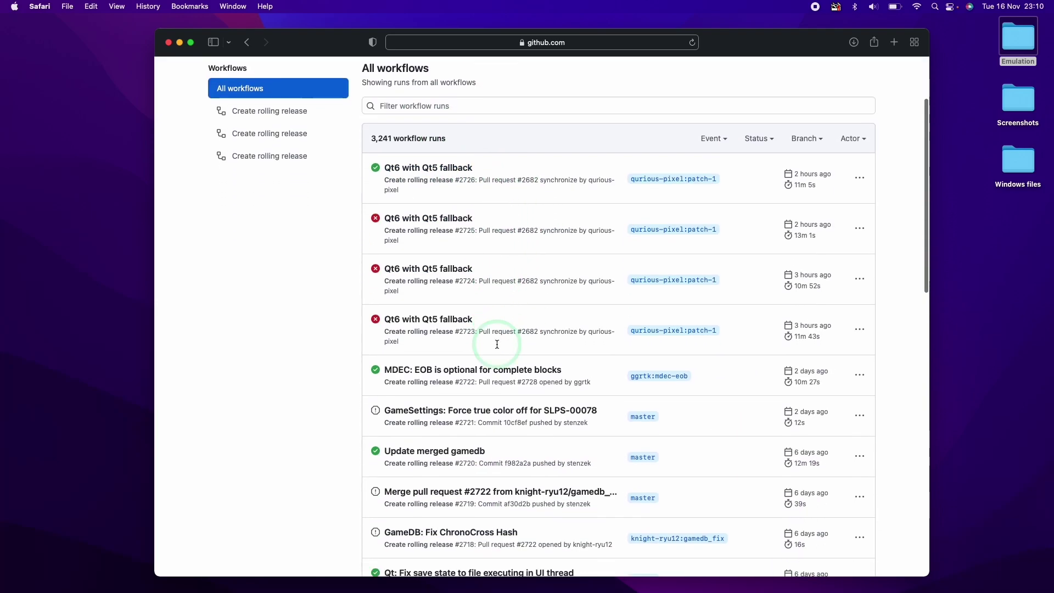
scroll(497, 344, "up", 2)
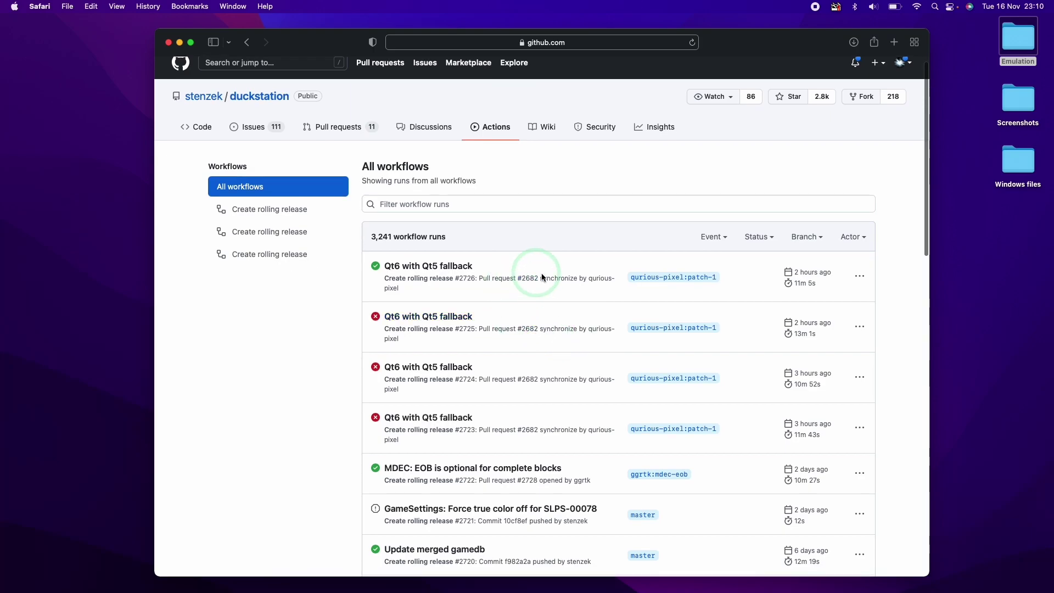
scroll(546, 278, "down", 10)
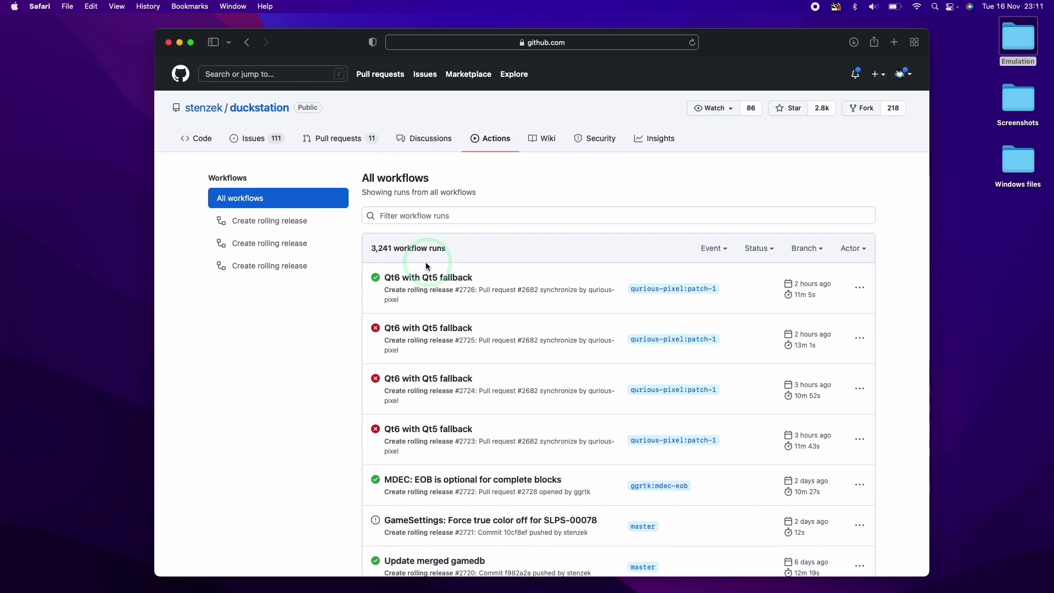
Step: Open the most recent successful workflow run, "Qt6 with Qt5 fallback" (Create rolling release #2726)
left_click(426, 279)
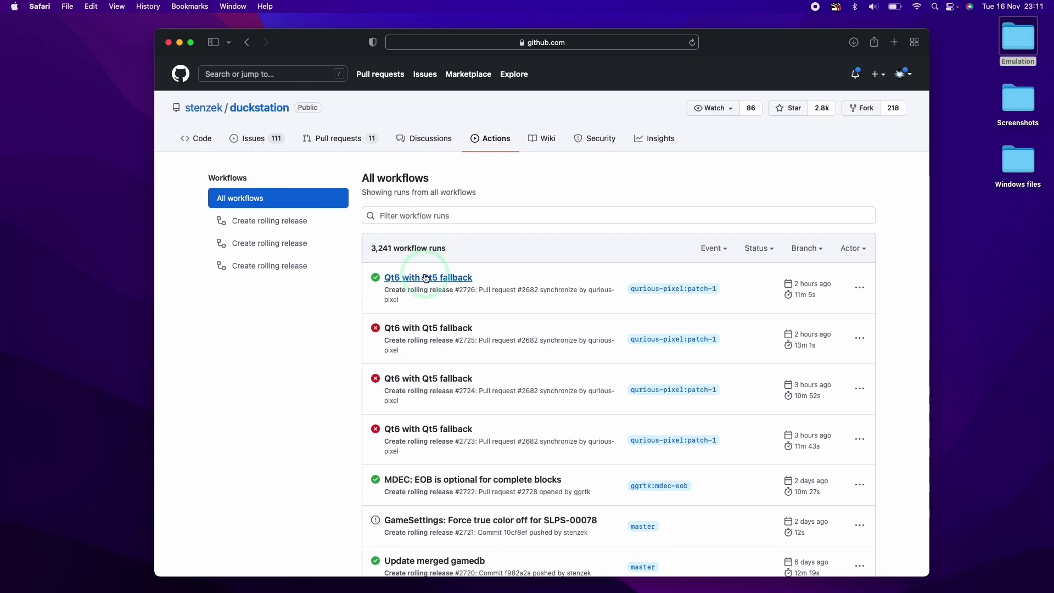
left_click(671, 282)
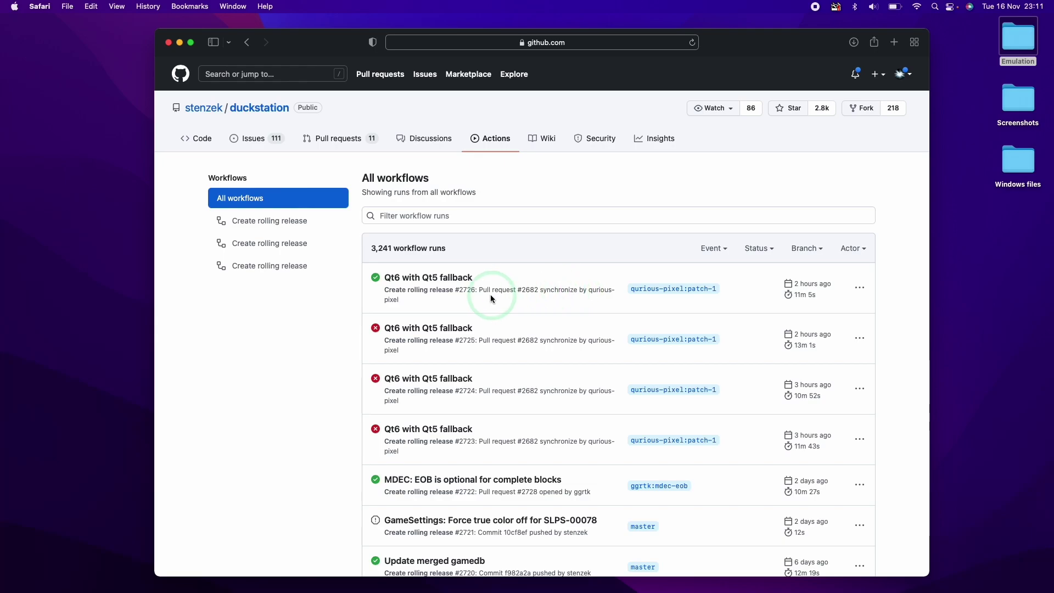
left_click(460, 278)
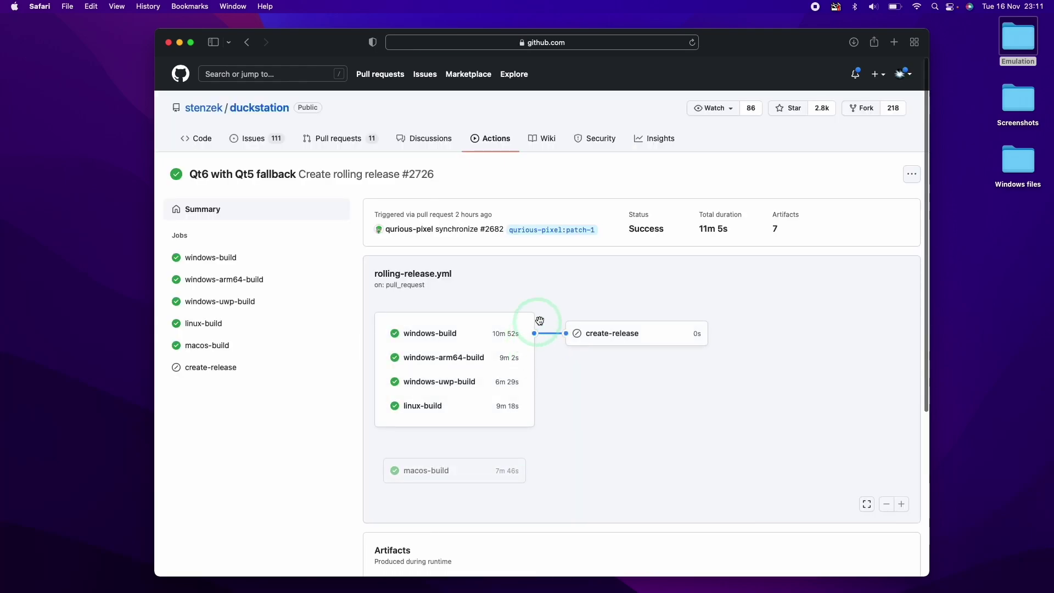
Step: Download the macos-x64 artifact from the Artifacts section of this workflow run
left_click(925, 432)
left_click_drag(925, 433, 913, 304)
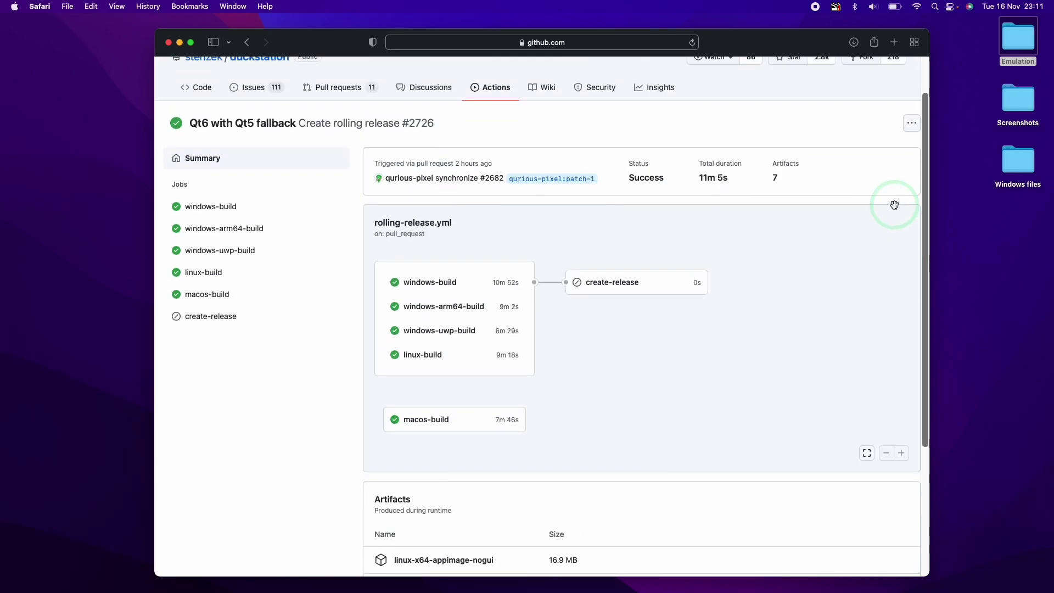
scroll(868, 131, "up", 2)
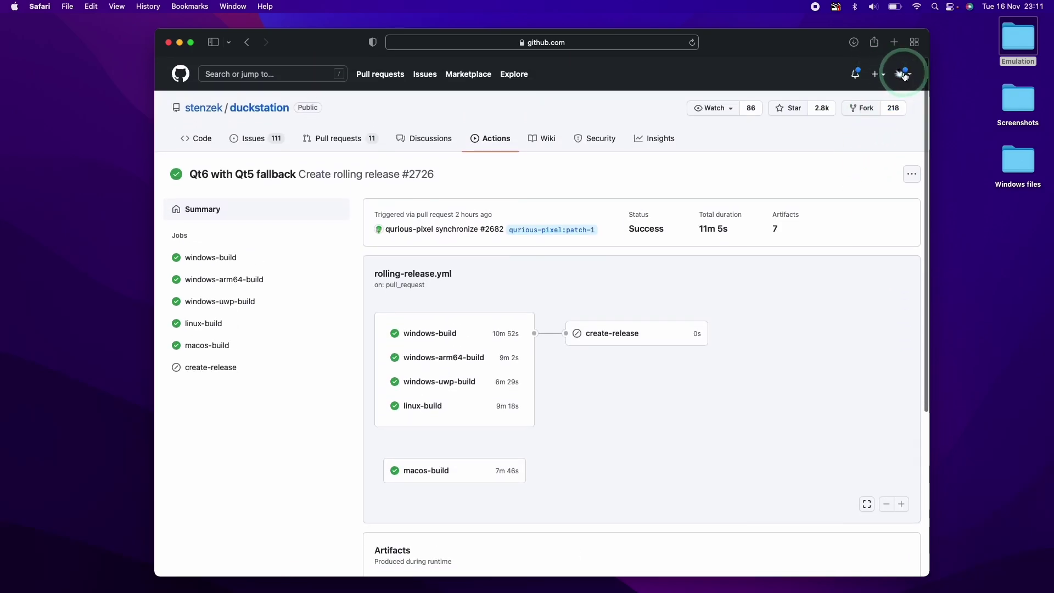
left_click_drag(927, 94, 915, 228)
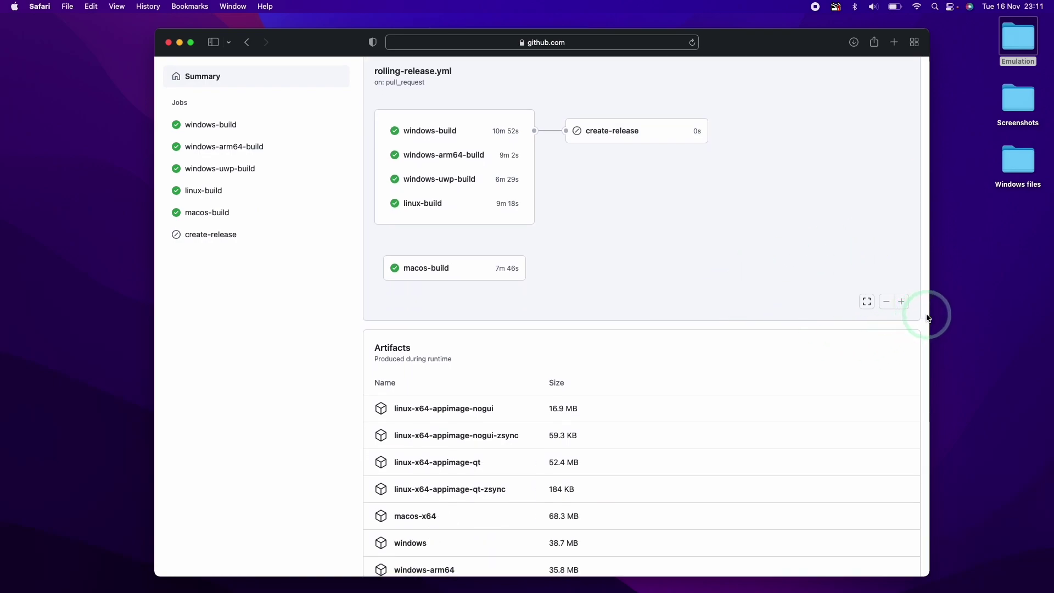
left_click_drag(931, 315, 925, 329)
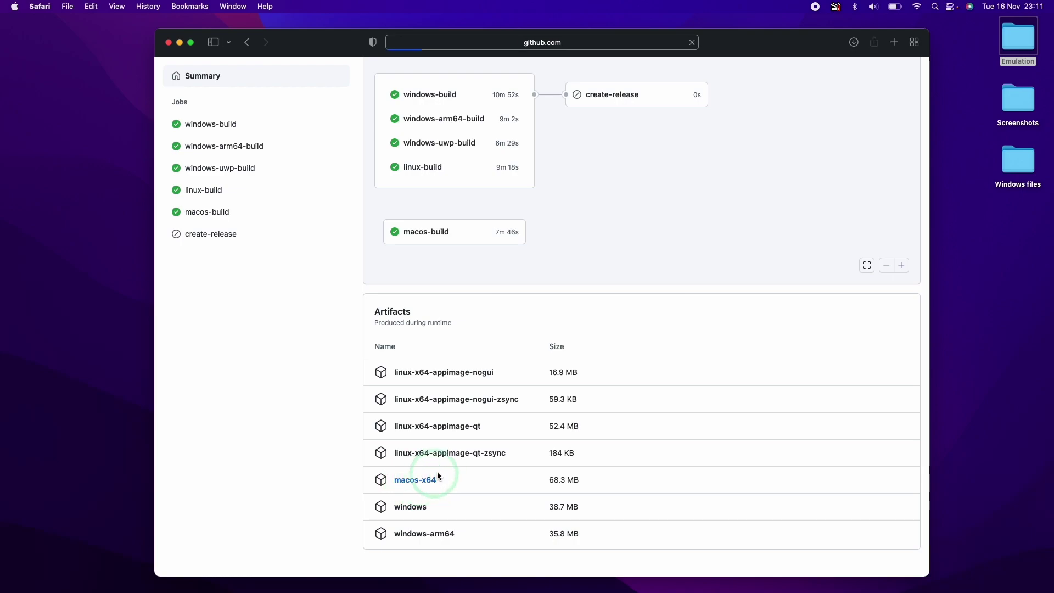
Step: Check the progress of the macos-x64 download in the browser's download list until it completes
left_click(860, 37)
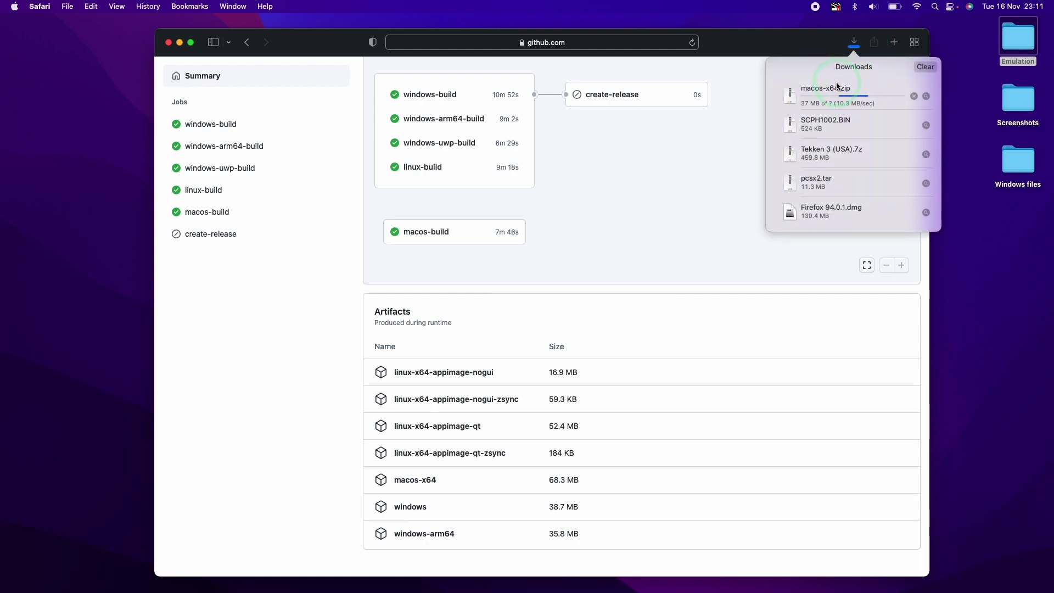
left_click(691, 201)
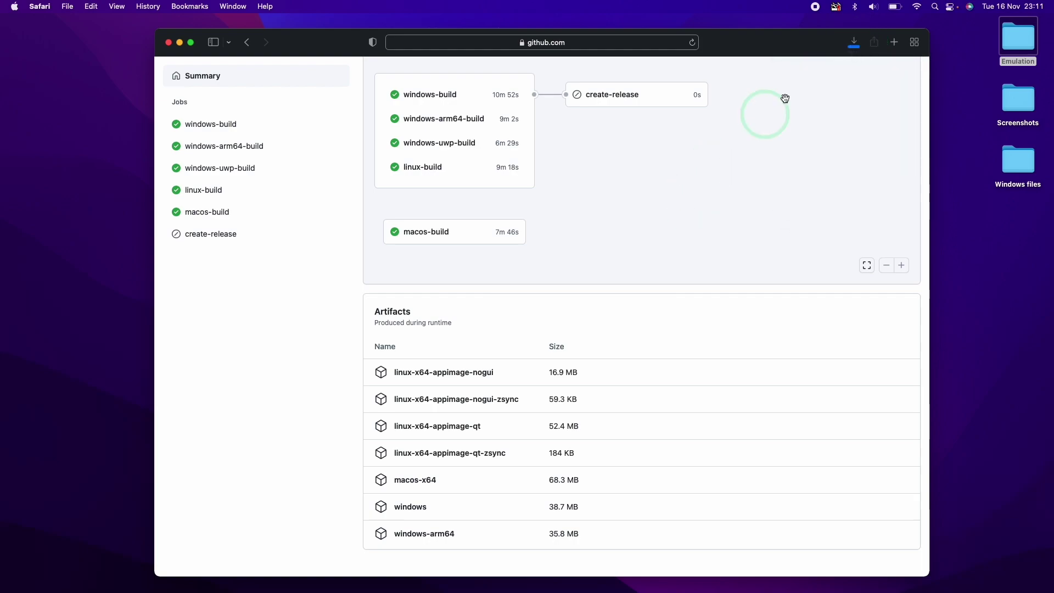
left_click(854, 43)
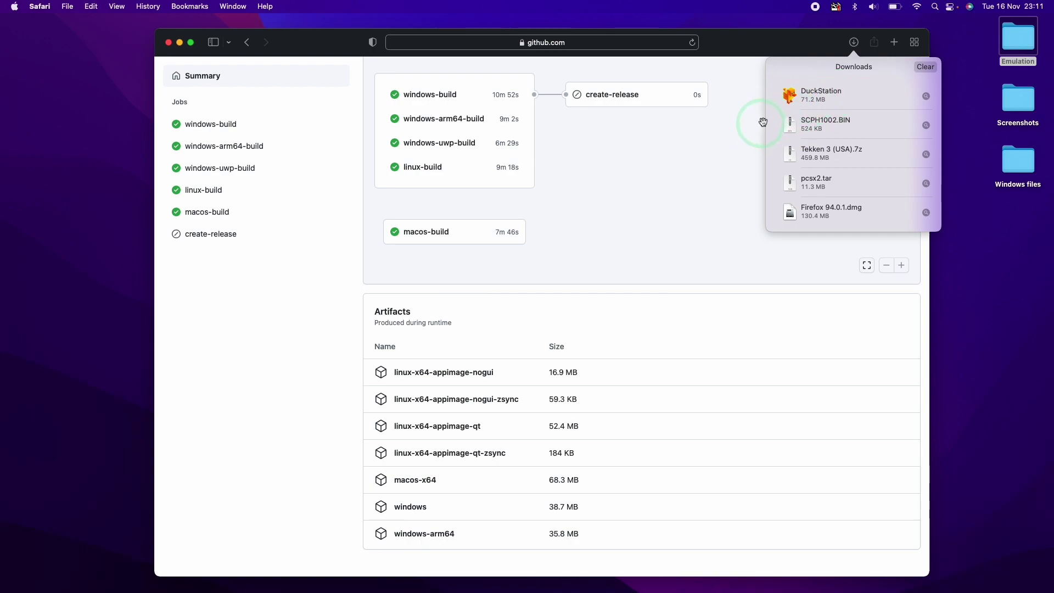
left_click(682, 275)
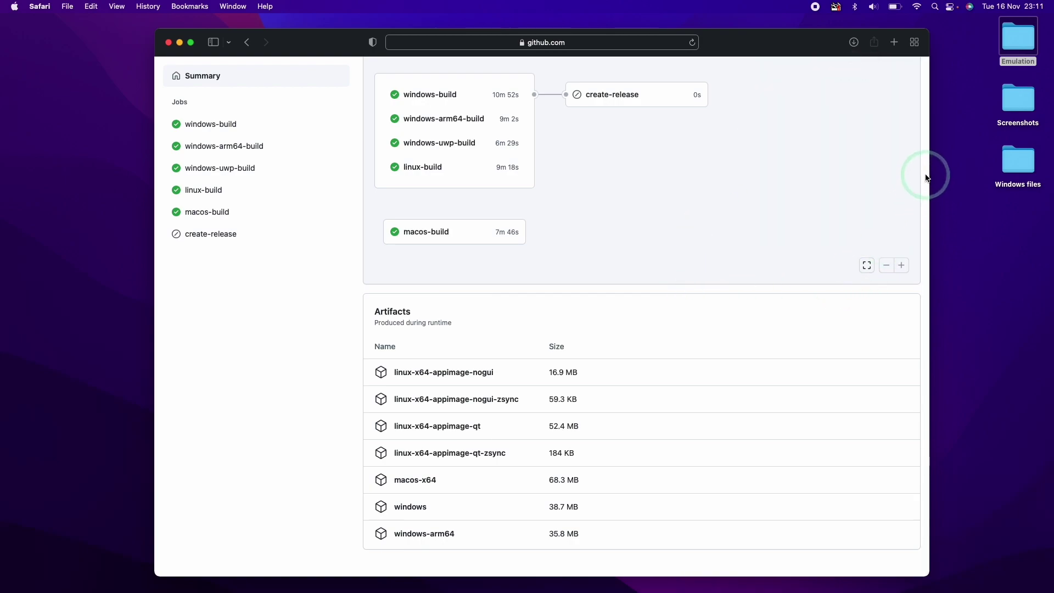
Step: Return to the list of all workflow runs and minimise the browser window
scroll(927, 177, "up", 5)
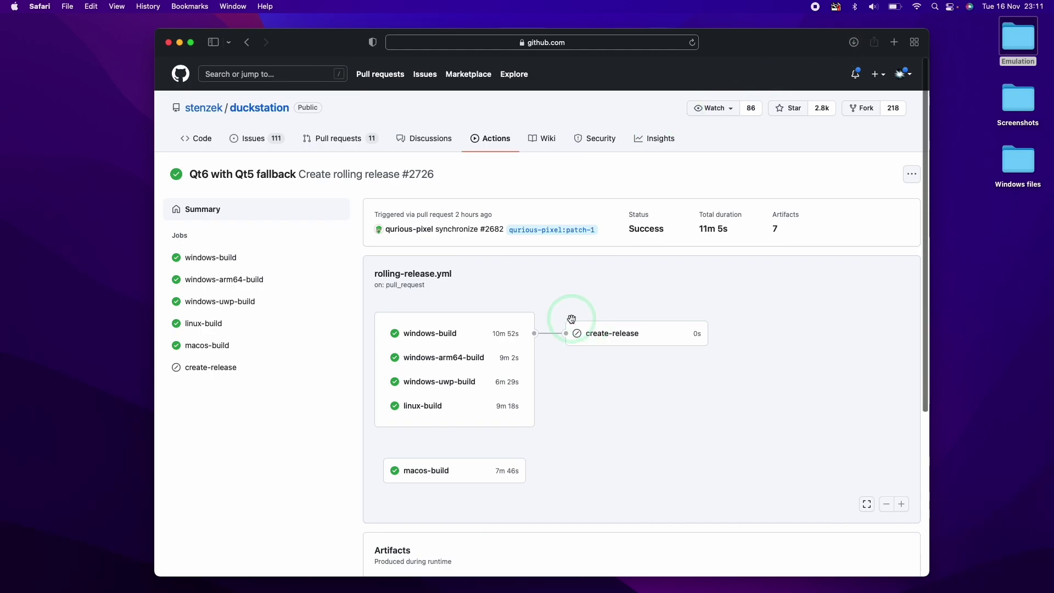
left_click(247, 42)
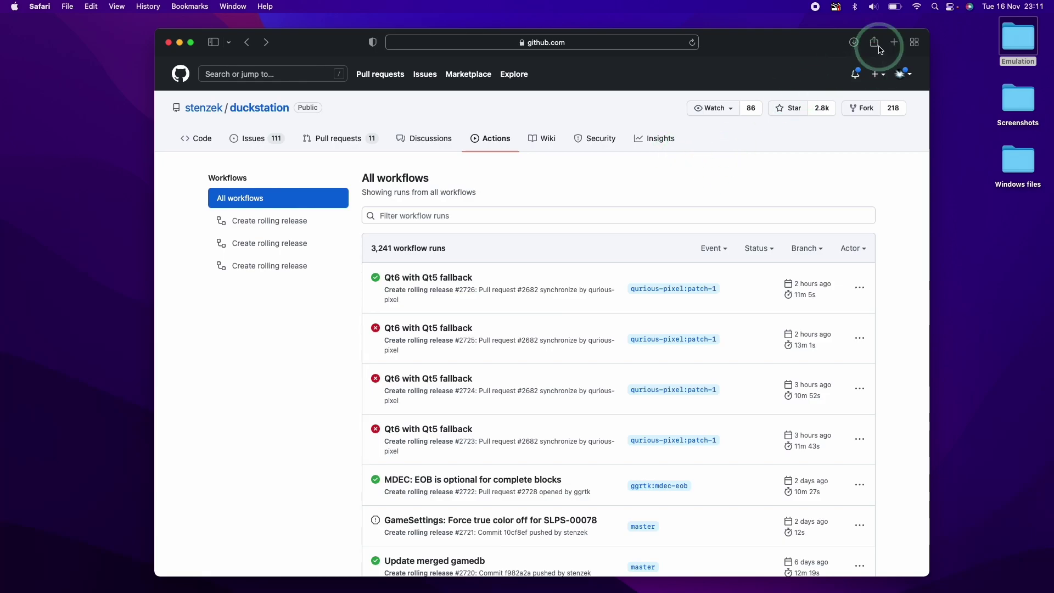
left_click(179, 42)
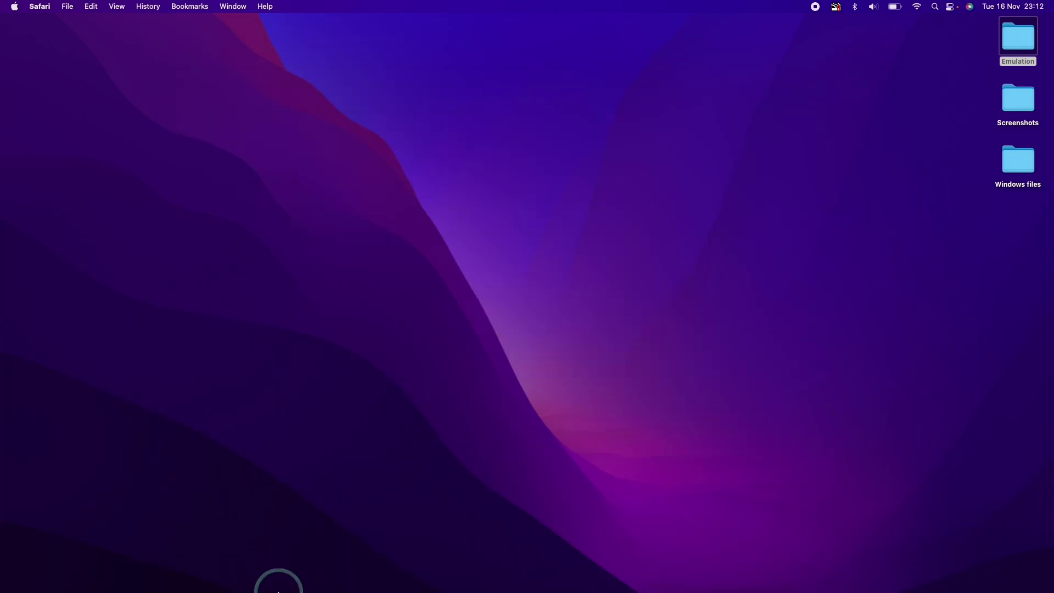
Step: Switch to Finder and move the DuckStation app from the Downloads folder into the Applications folder
mouse_move(278, 587)
left_click(275, 568)
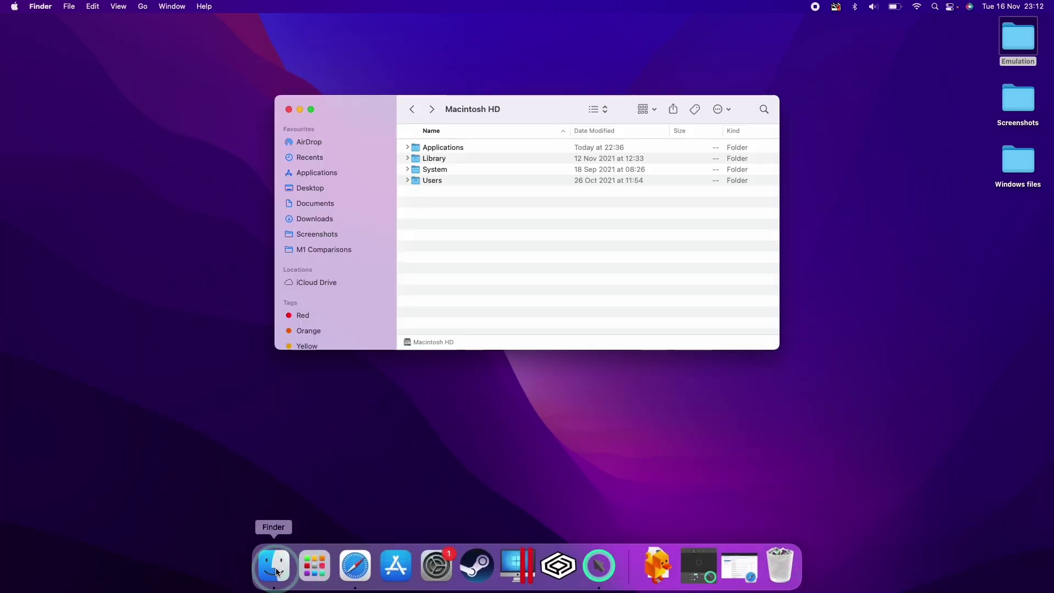
left_click(322, 218)
left_click(446, 150)
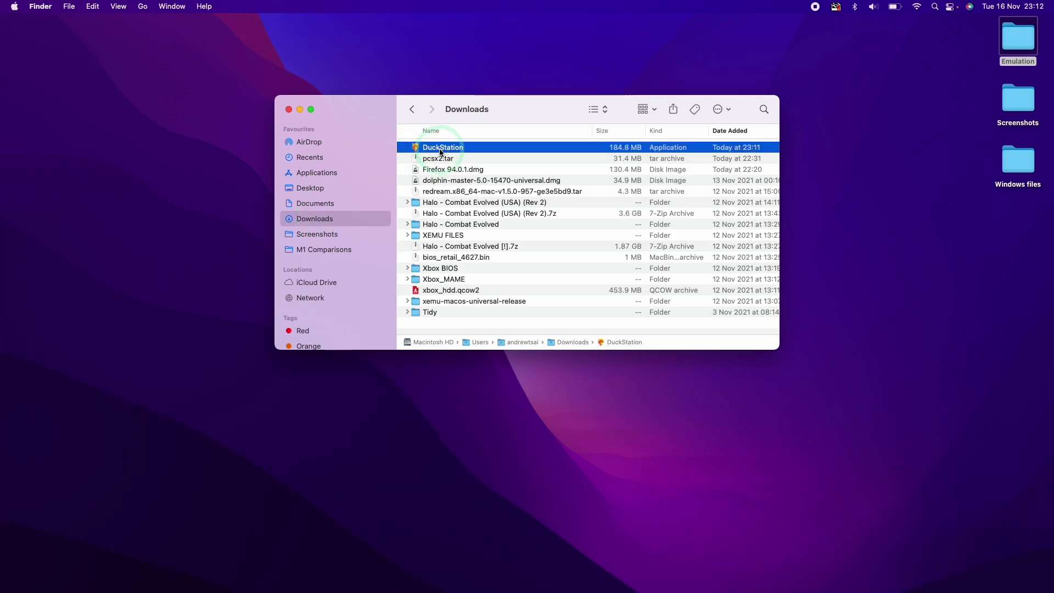
left_click_drag(443, 151, 318, 173)
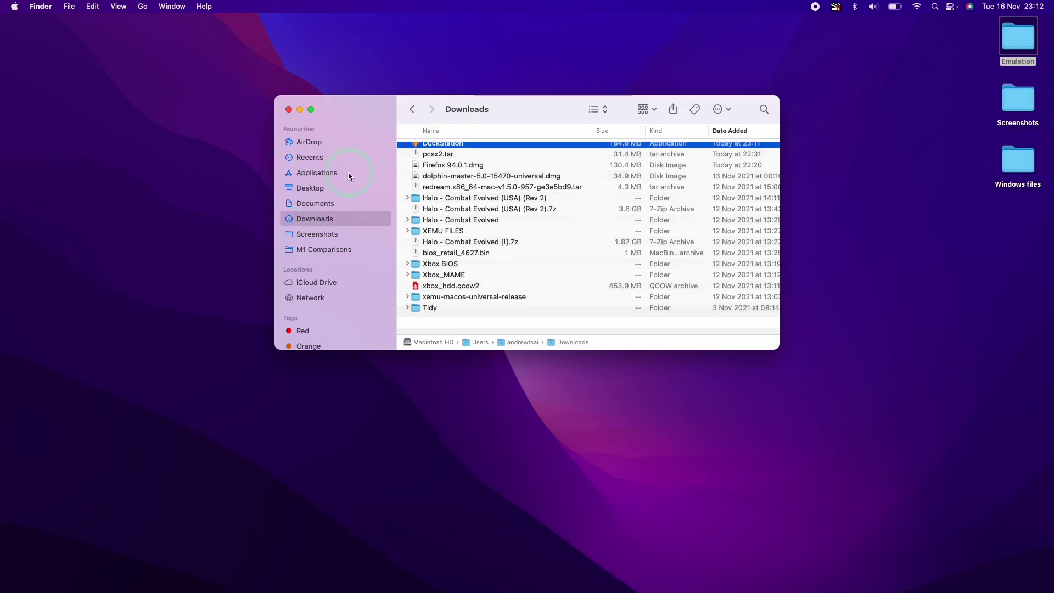
Step: Try to open DuckStation from the Applications folder and cancel the unverified-developer warning
left_click(317, 173)
scroll(480, 223, "up", 5)
double_click(556, 198)
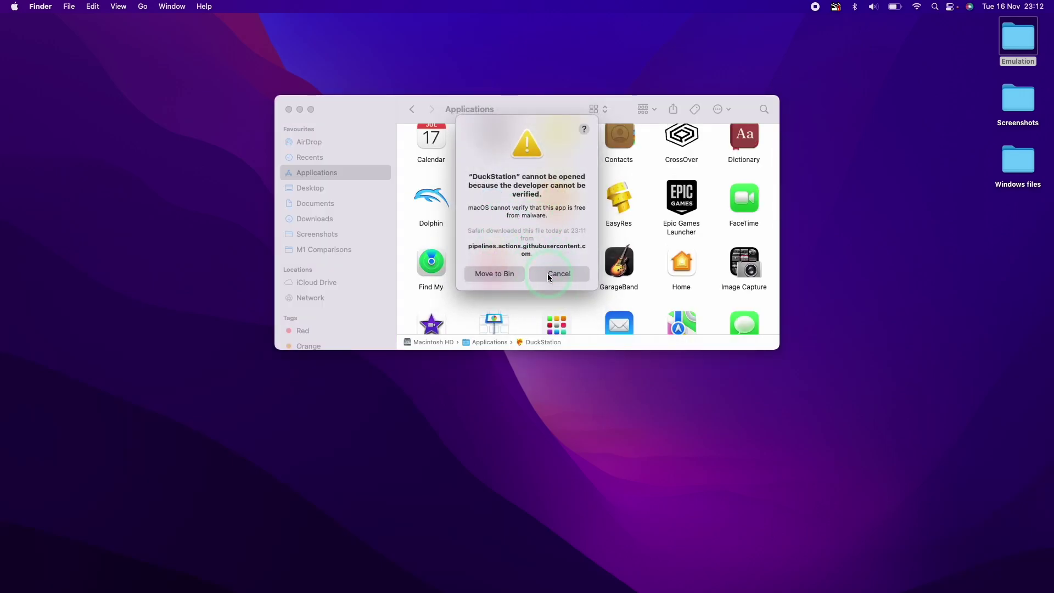
left_click(557, 274)
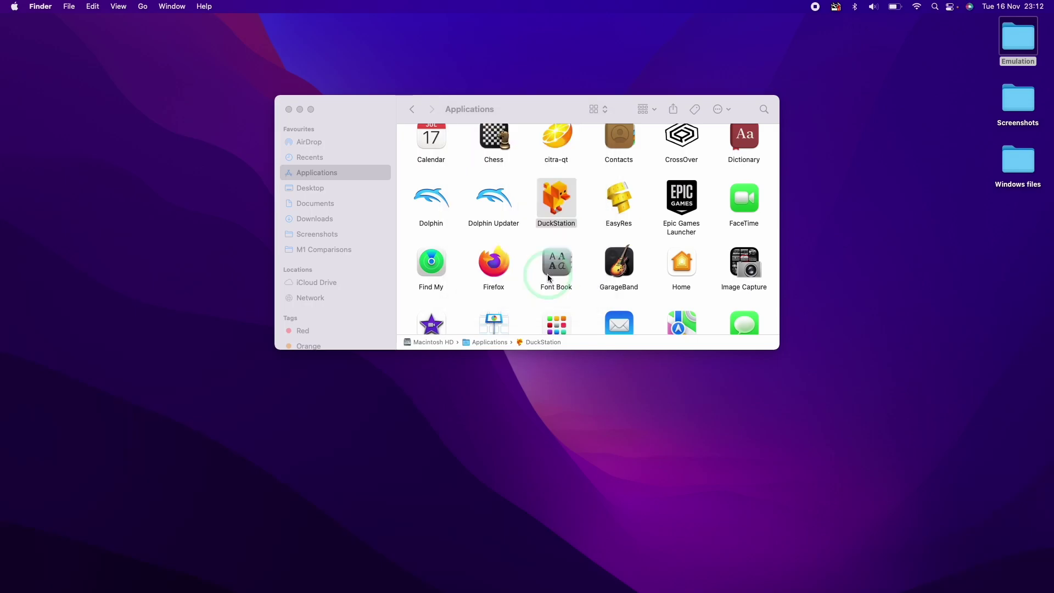
Step: Open DuckStation again from the Applications folder, overriding the unverified-developer block
right_click(564, 197)
left_click(578, 201)
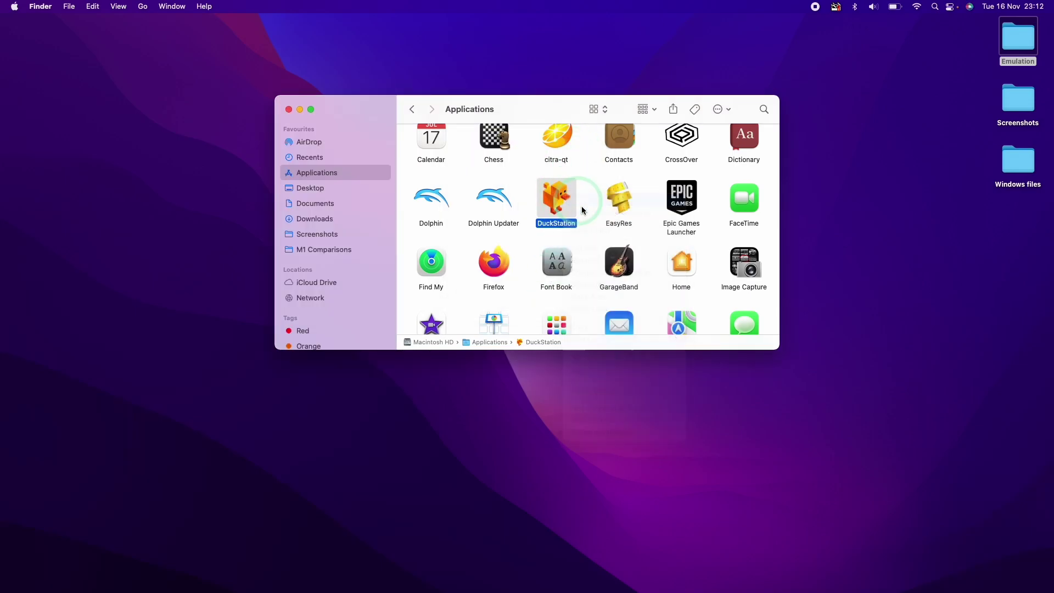
left_click(534, 285)
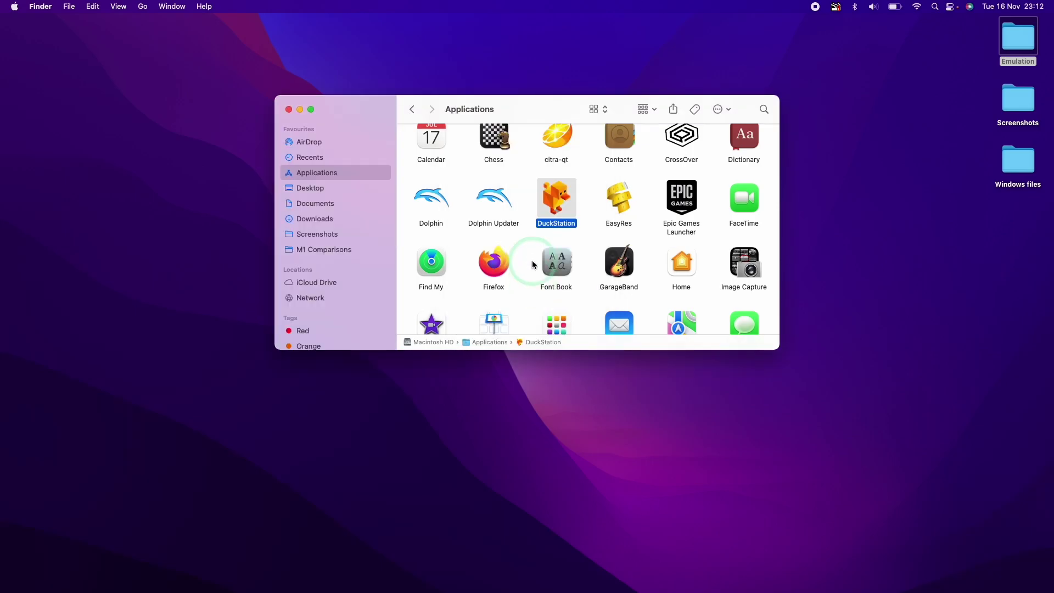
Step: Allow DuckStation to monitor keyboard input in the Security & Privacy preferences, postpone its restart and dismiss the preferences window
left_click(554, 221)
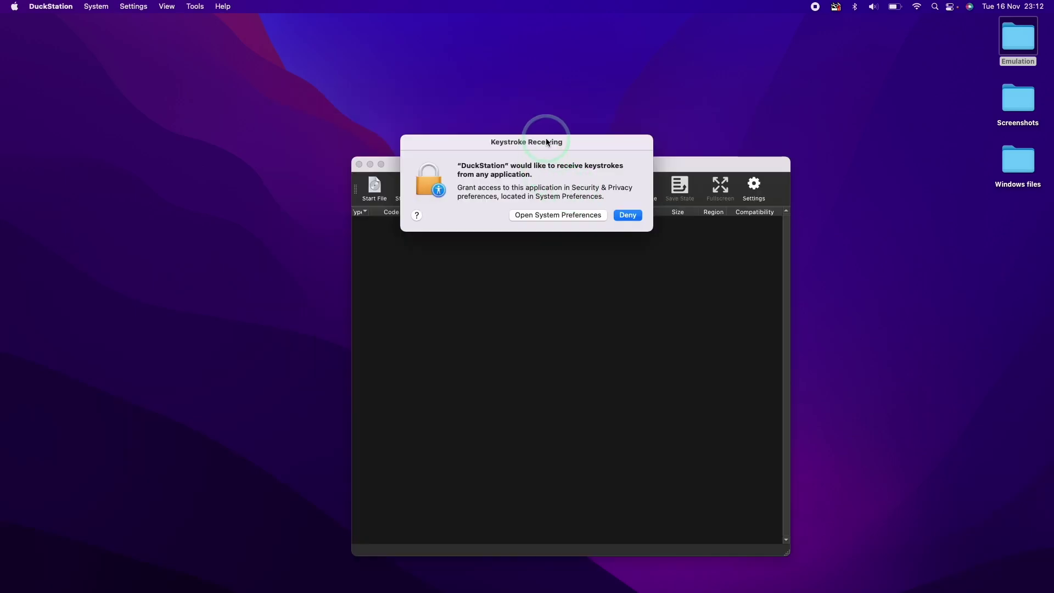
left_click_drag(545, 141, 537, 82)
left_click(539, 159)
left_click(153, 426)
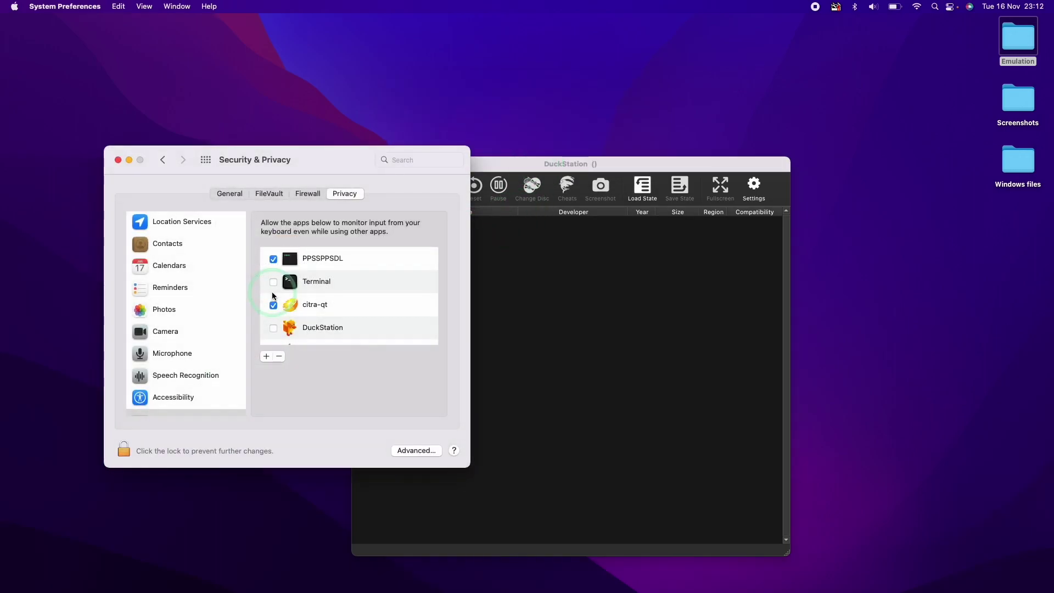
left_click(269, 336)
left_click(274, 329)
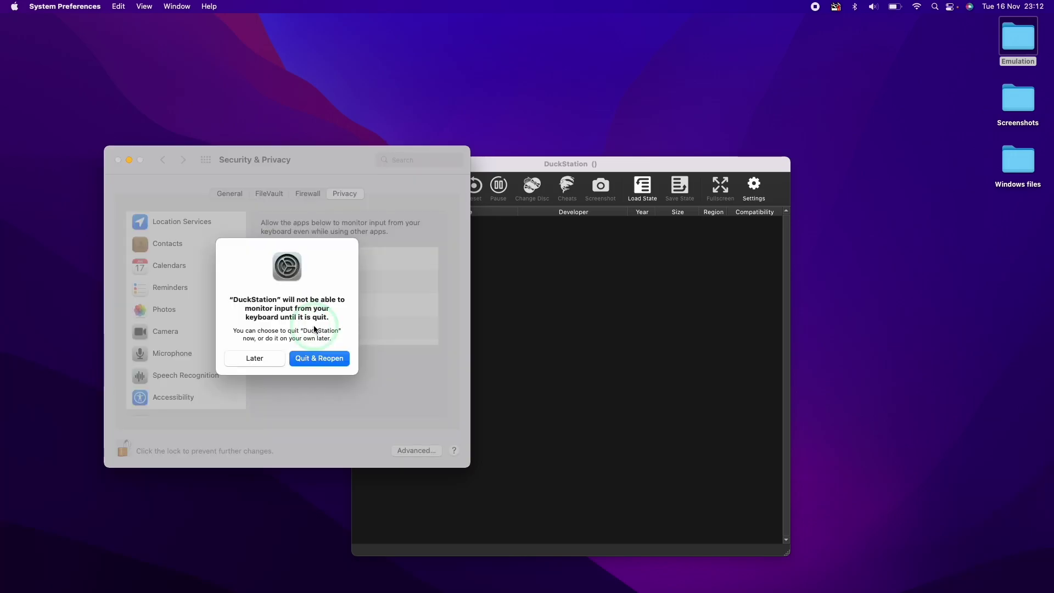
left_click(261, 363)
left_click(128, 160)
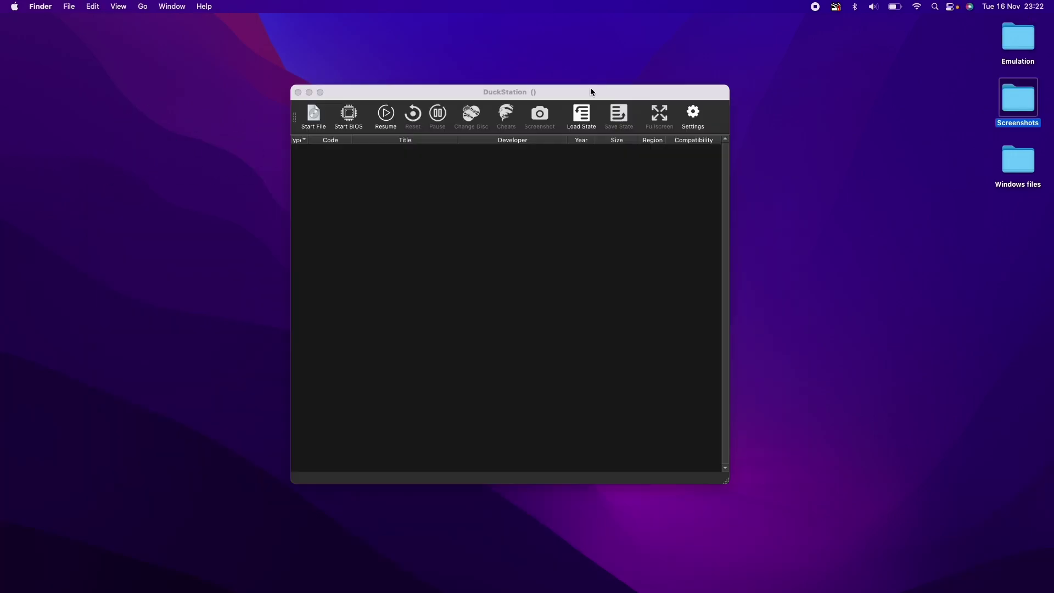
Step: Bring DuckStation to the front and open its BIOS settings
left_click(590, 87)
left_click_drag(593, 88, 588, 92)
left_click(691, 112)
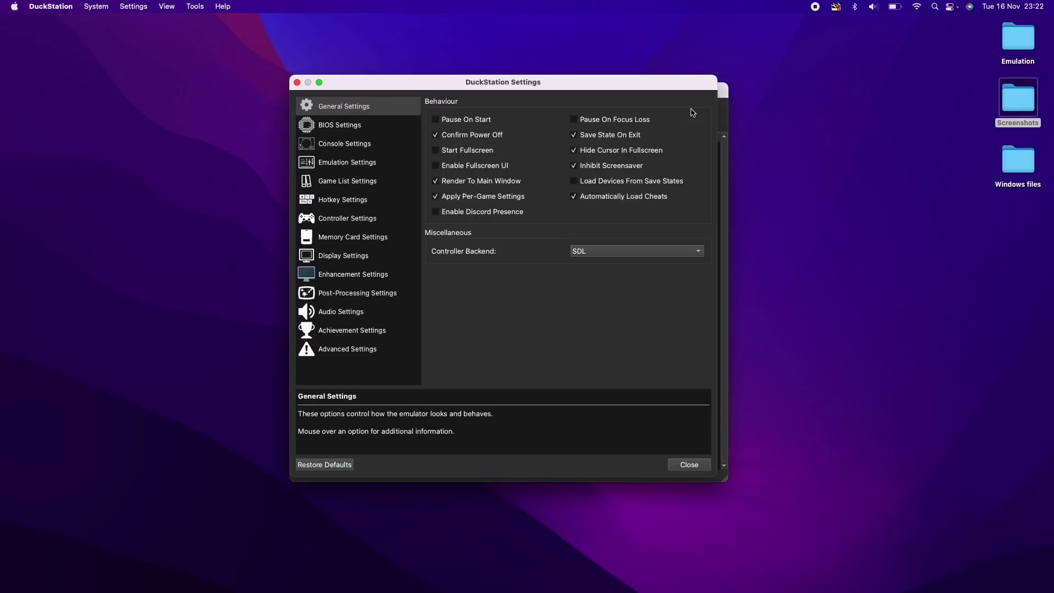
left_click(323, 127)
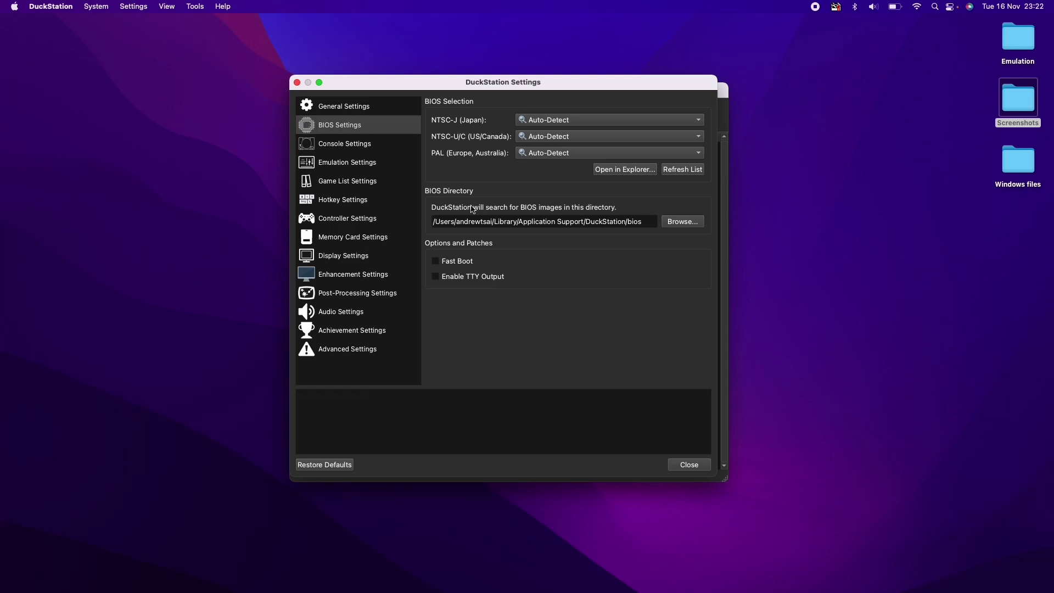
left_click_drag(547, 214, 574, 225)
left_click(579, 221)
left_click(848, 186)
left_click(1014, 42)
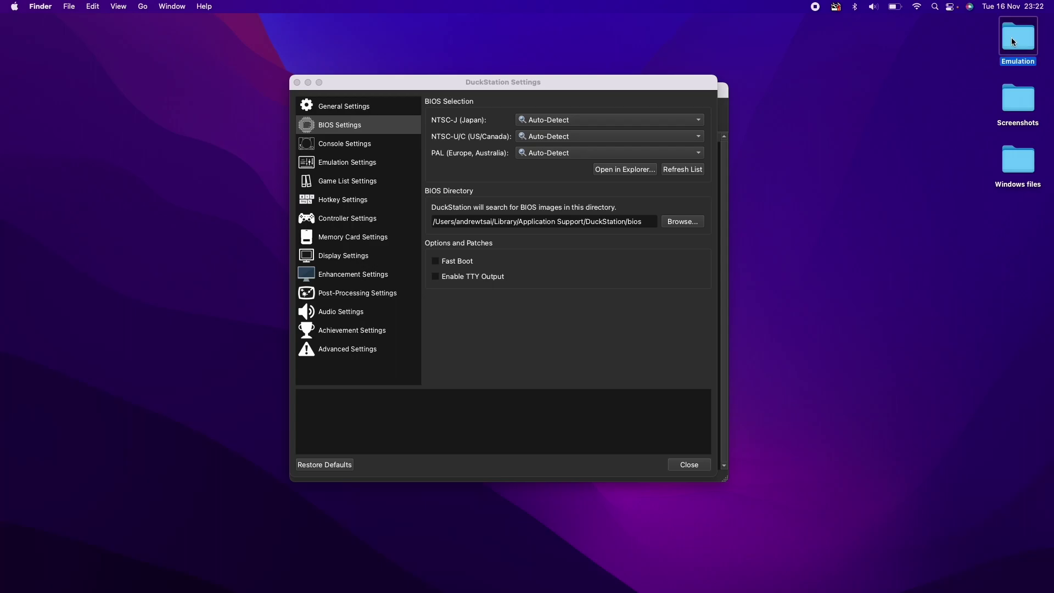
left_click(977, 66)
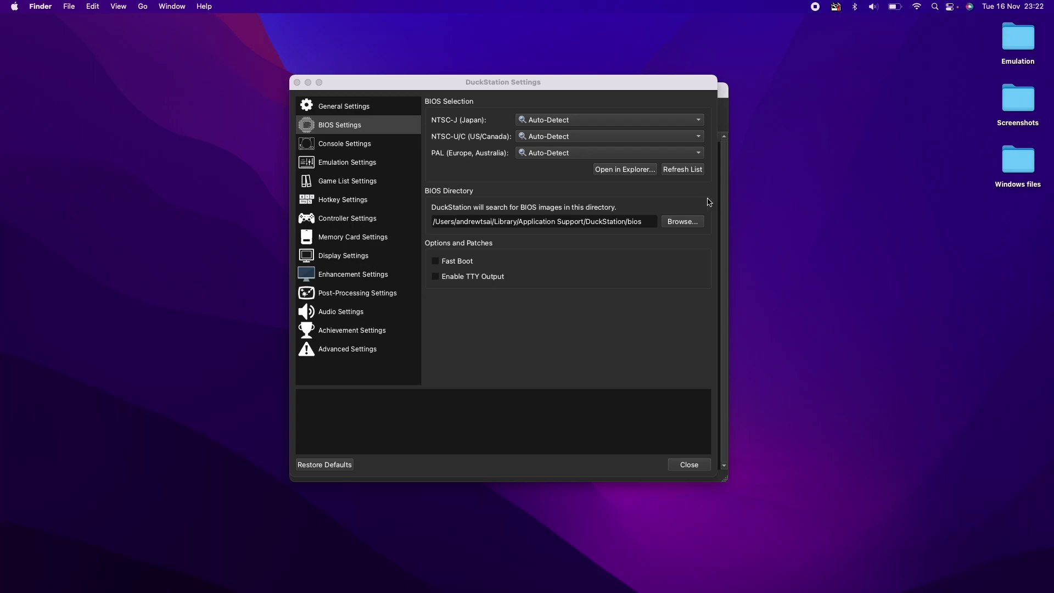
Step: Set the BIOS directory to the PlayStation folder inside the Emulation folder on the Desktop
left_click(680, 222)
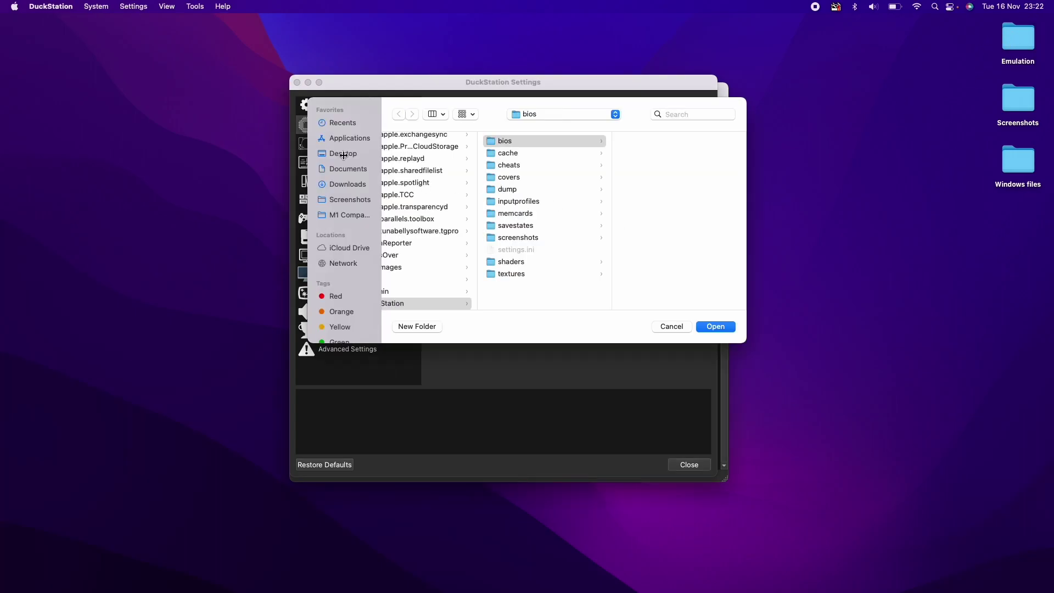
left_click(344, 154)
left_click(557, 217)
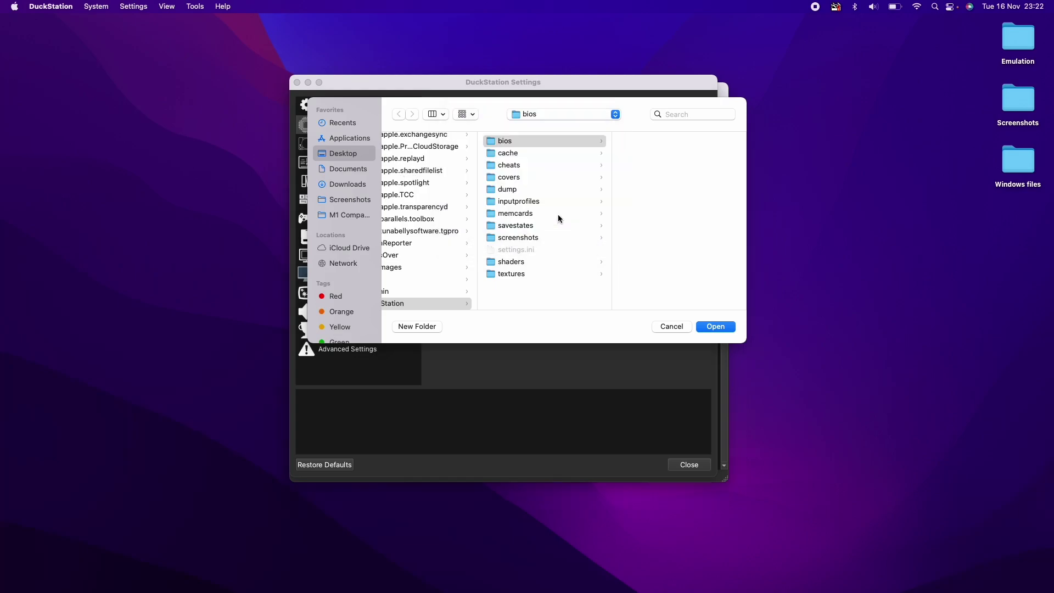
left_click(431, 143)
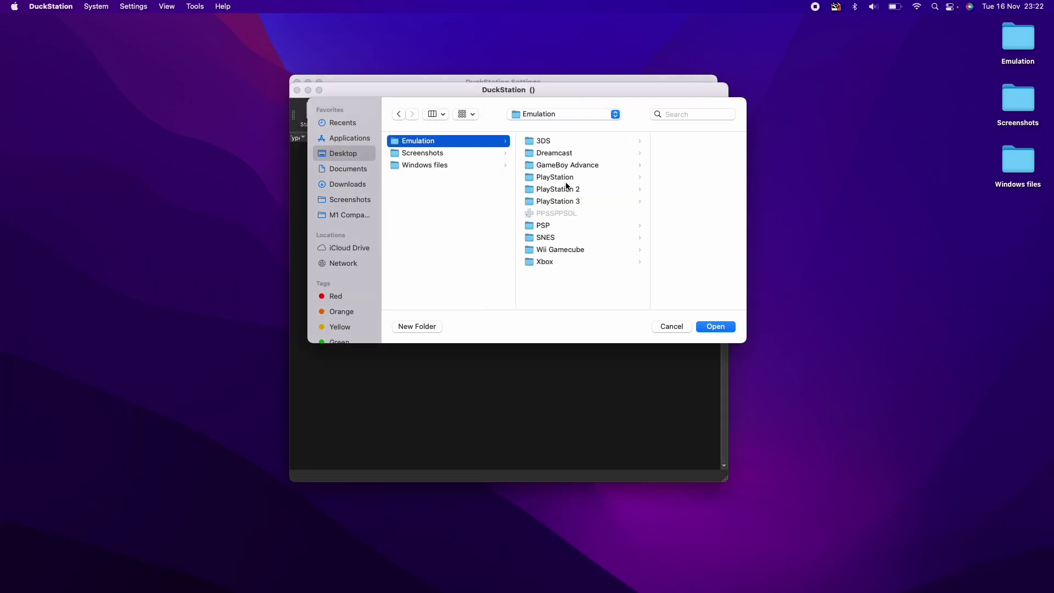
left_click(567, 178)
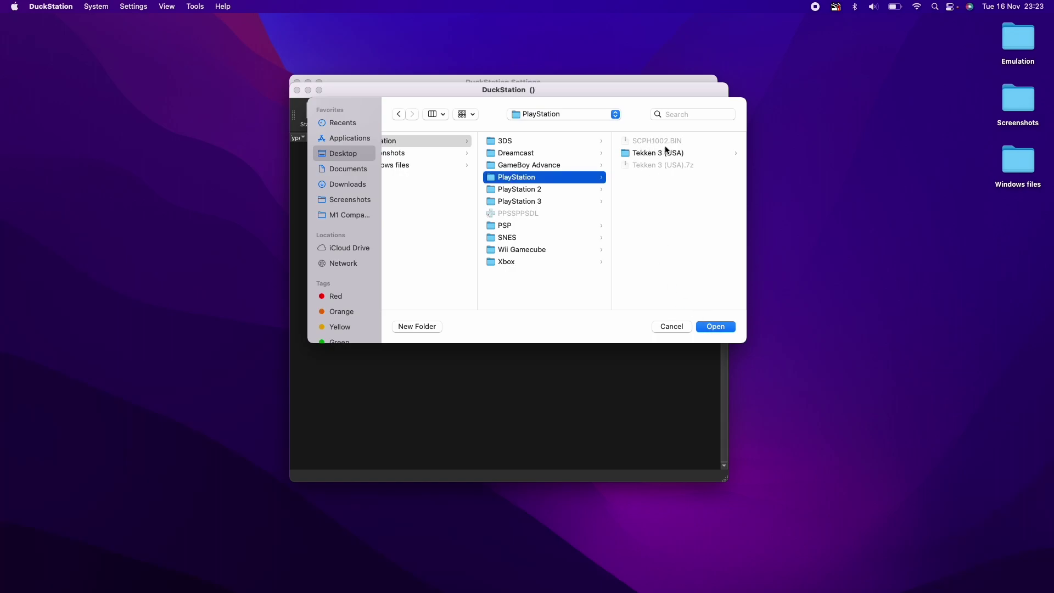
left_click(708, 328)
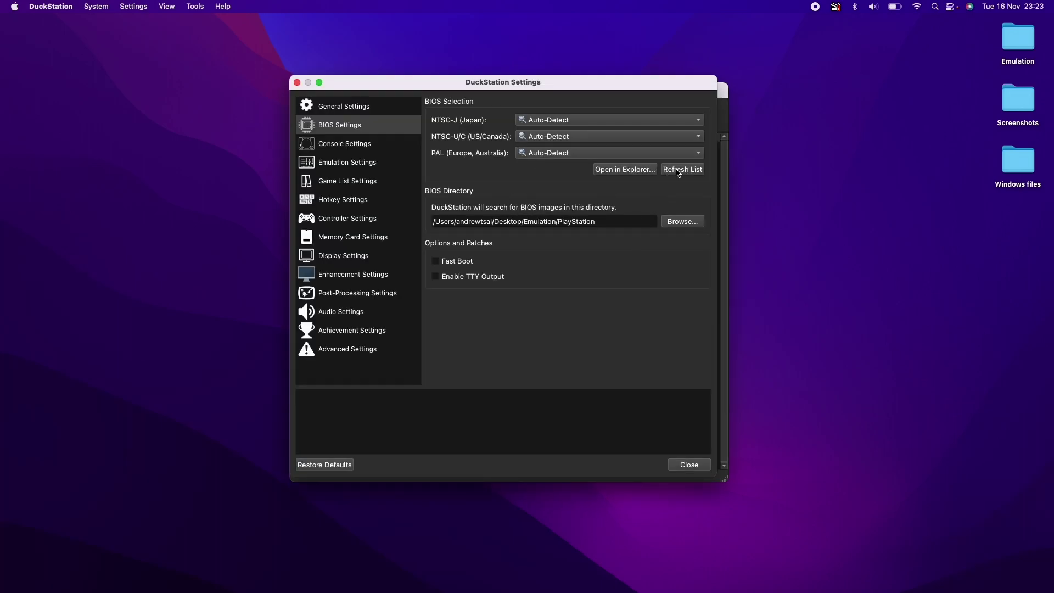
Step: Select the SCPH-1002, DTL-H1002 (v2.0 05-10-95 E) BIOS for the PAL, NTSC-U/C and NTSC-J regions and close the settings
left_click(598, 151)
left_click(574, 164)
left_click(547, 158)
left_click(534, 158)
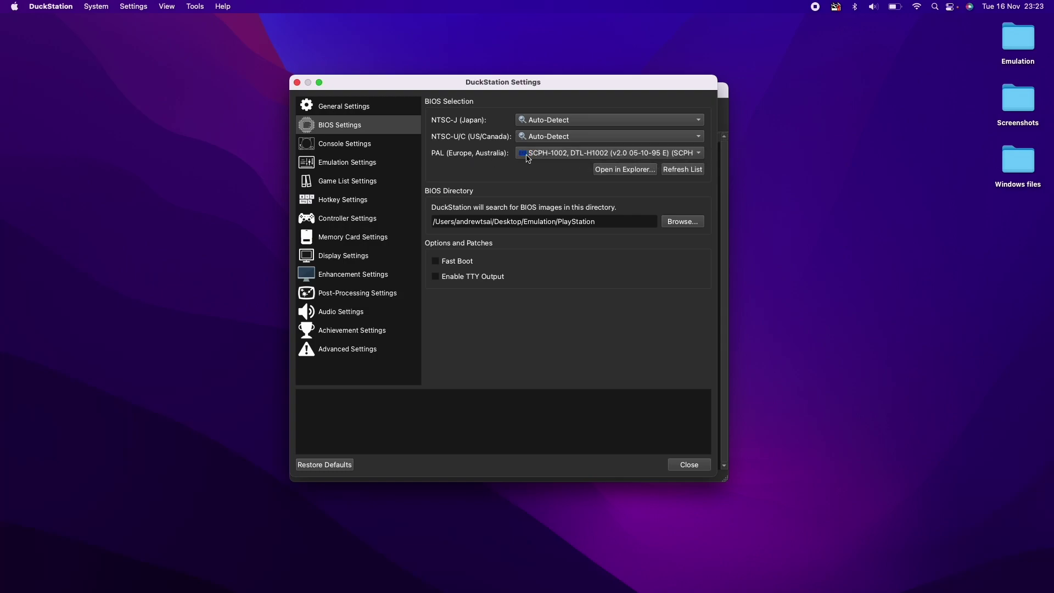
left_click(536, 137)
left_click(538, 148)
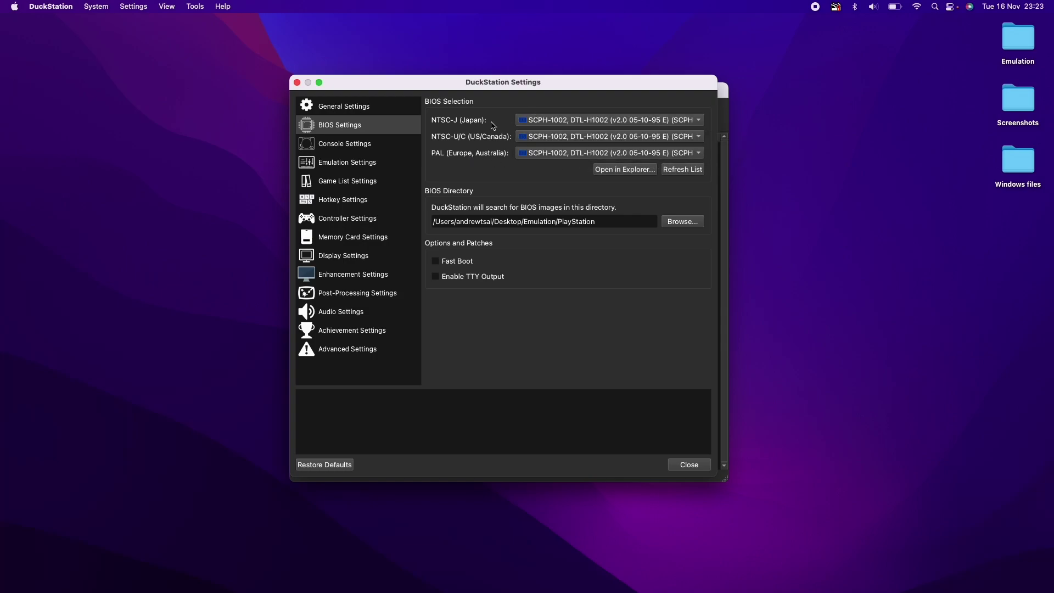
left_click(691, 464)
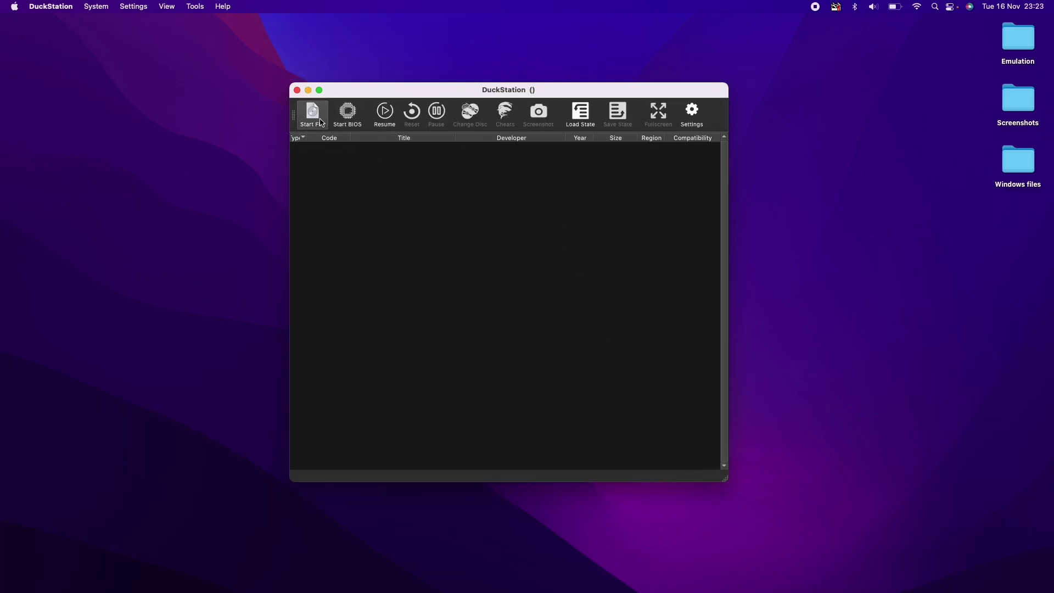
Step: Start the game file Tekken 3 (USA).cue from the Tekken 3 (USA) folder and mute the system sound
left_click(313, 115)
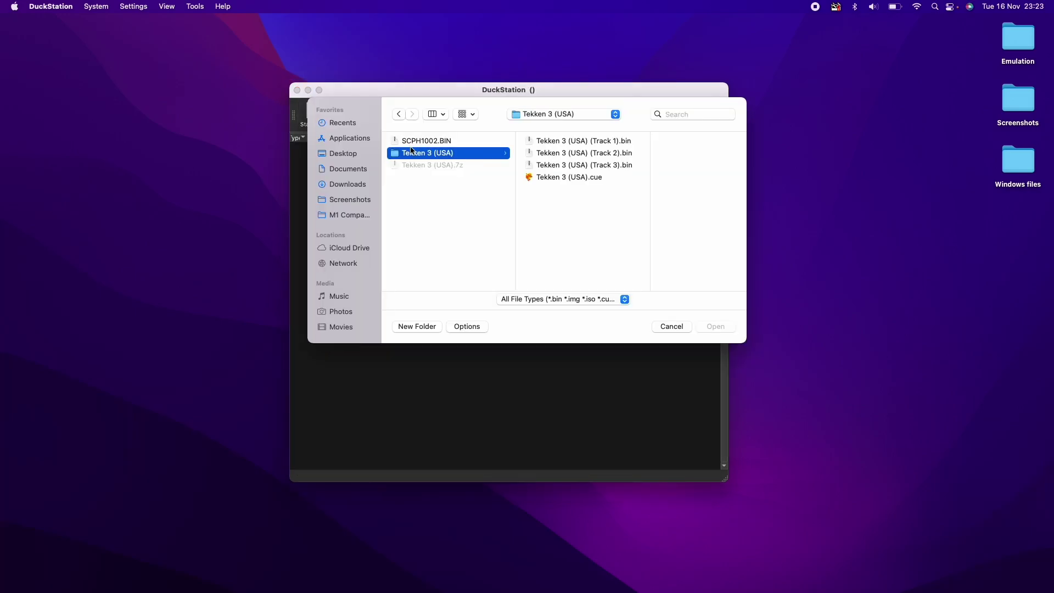
left_click(556, 179)
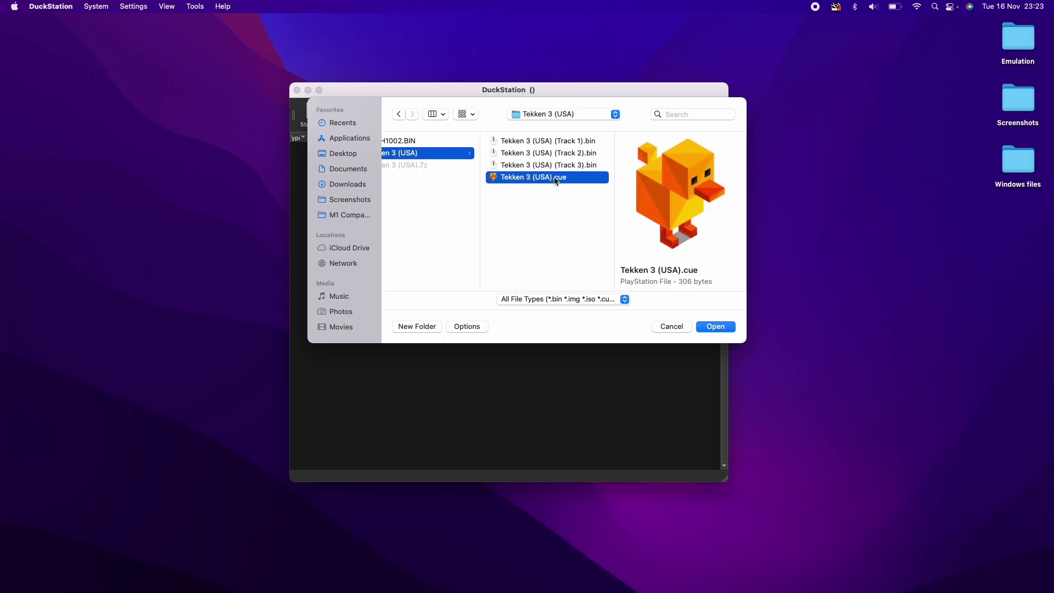
left_click(718, 323)
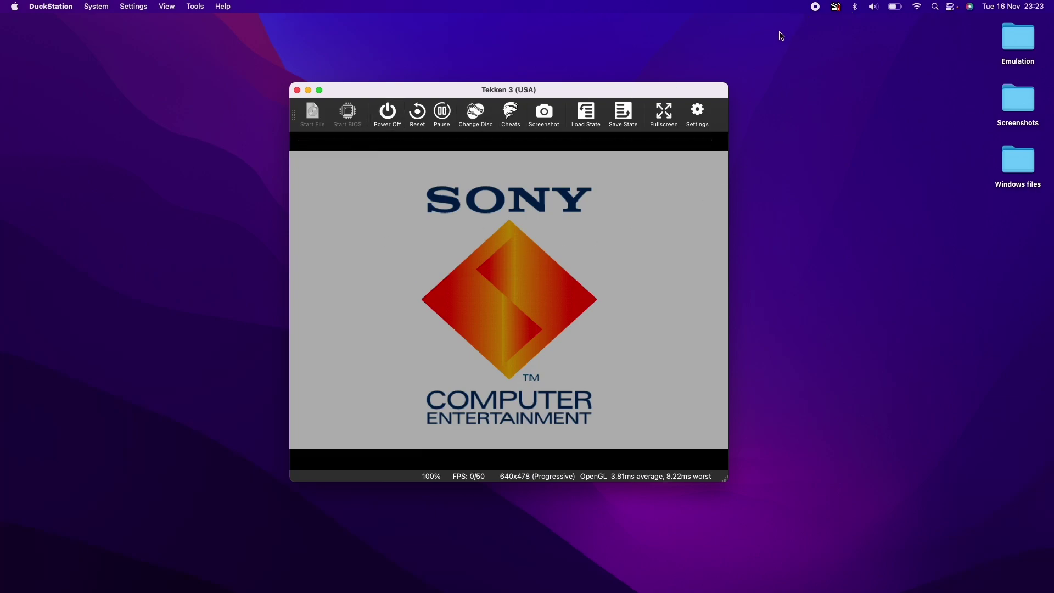
key("XF86AudioMute")
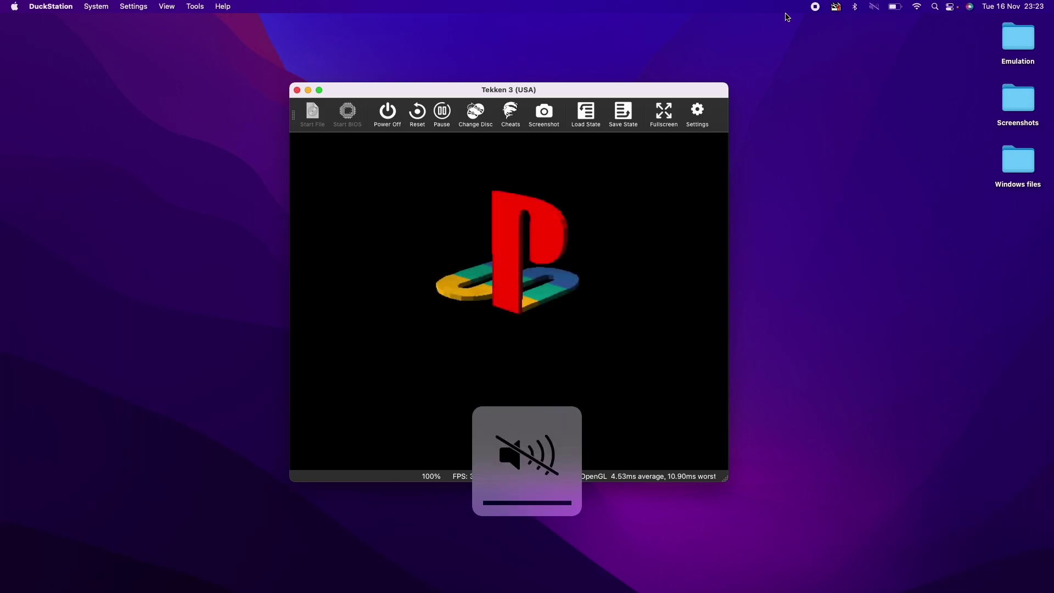
Step: Check the Xbox Wireless Controller's connection in the Bluetooth preferences, close them and return to the running game
left_click(868, 70)
left_click(855, 6)
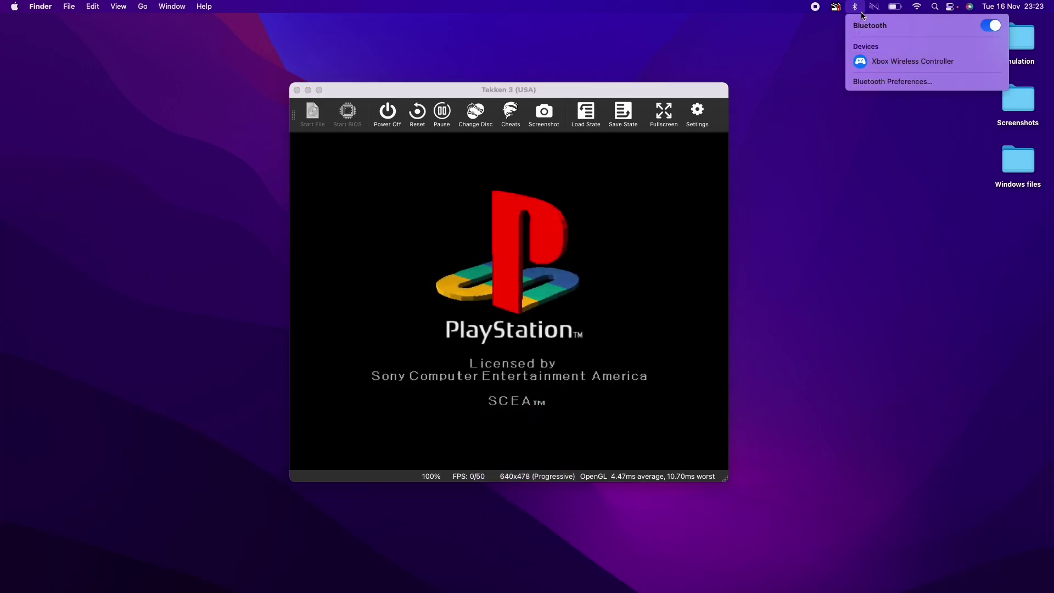
left_click(855, 6)
left_click(855, 6)
left_click(920, 83)
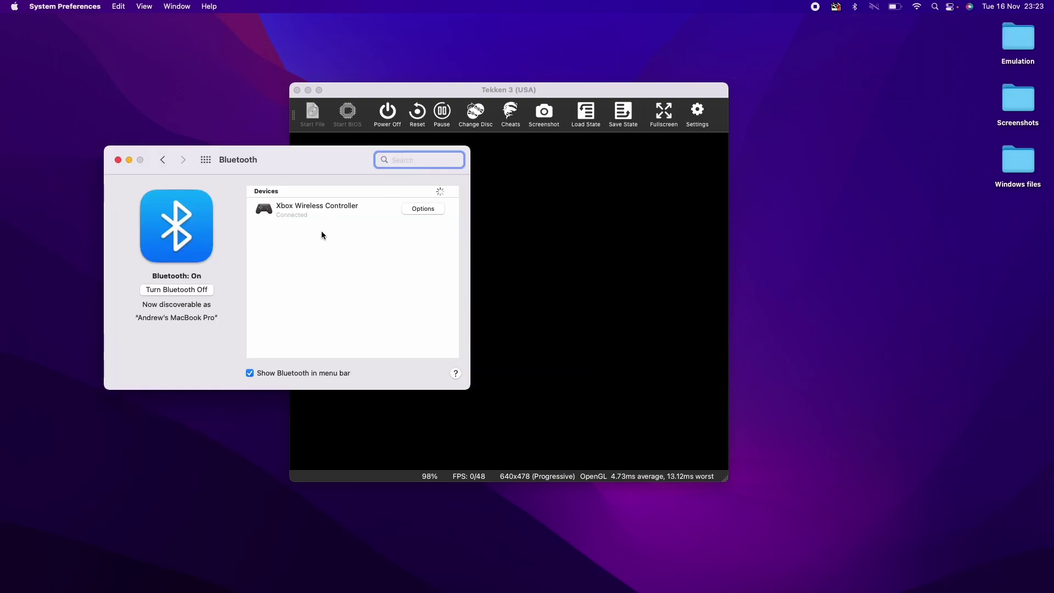
left_click(326, 218)
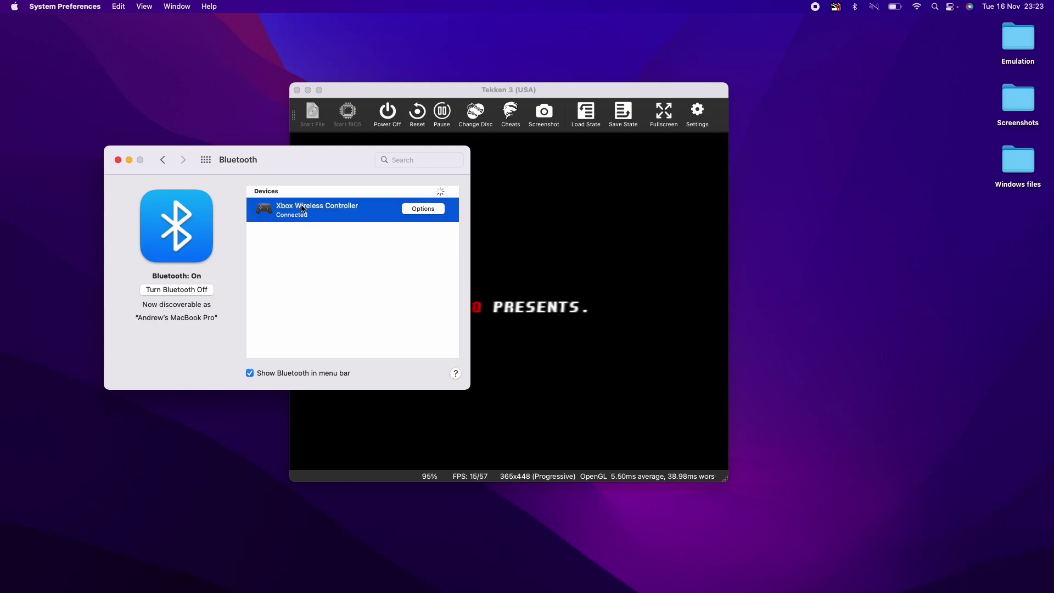
left_click(119, 160)
left_click(473, 181)
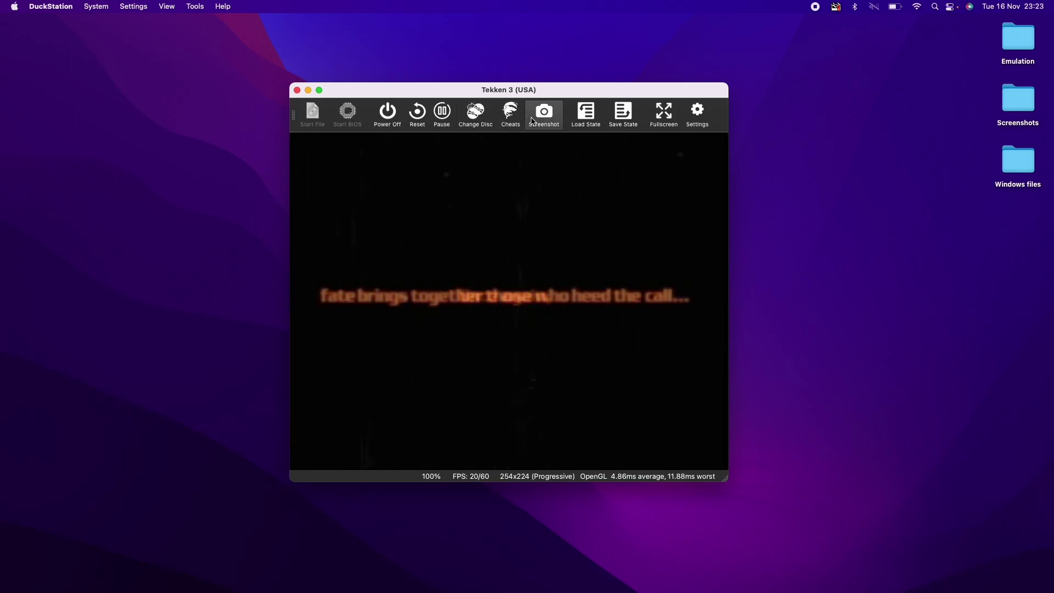
Step: Open DuckStation's controller settings and choose Digital Controller as the controller type for Port 1
left_click(698, 120)
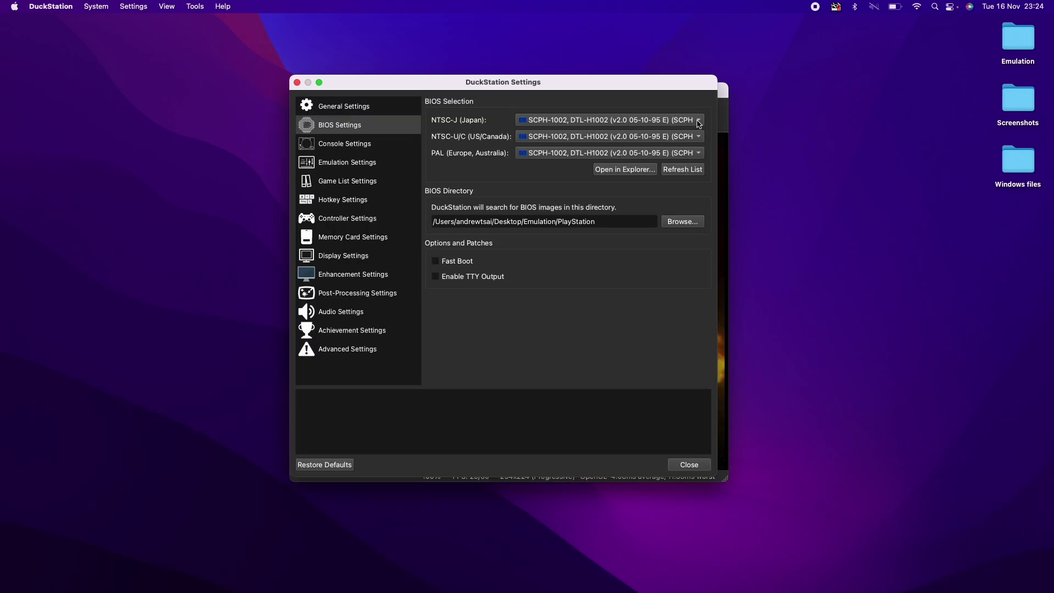
left_click(347, 220)
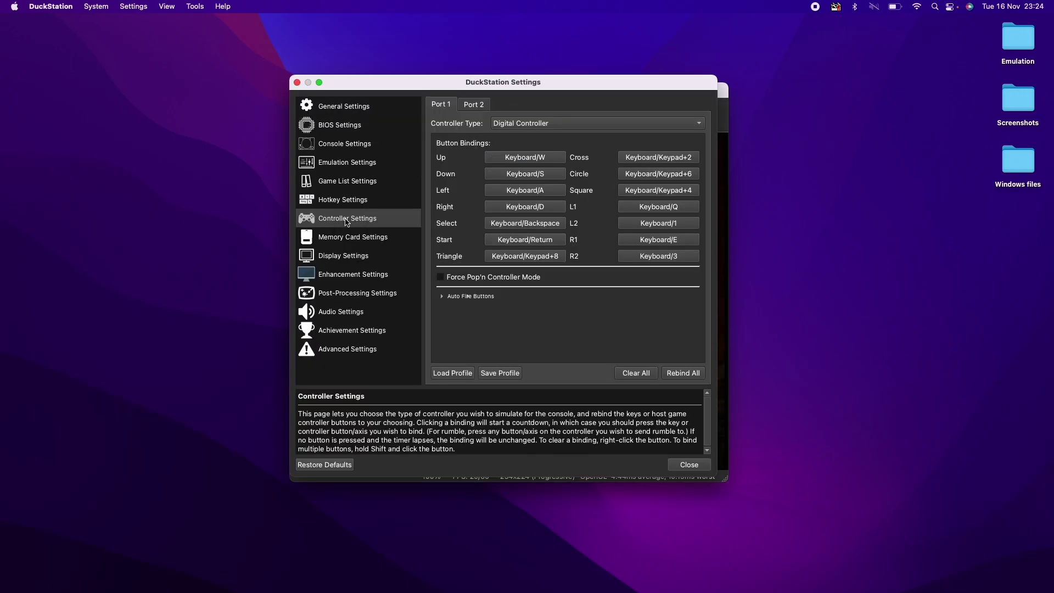
left_click(516, 124)
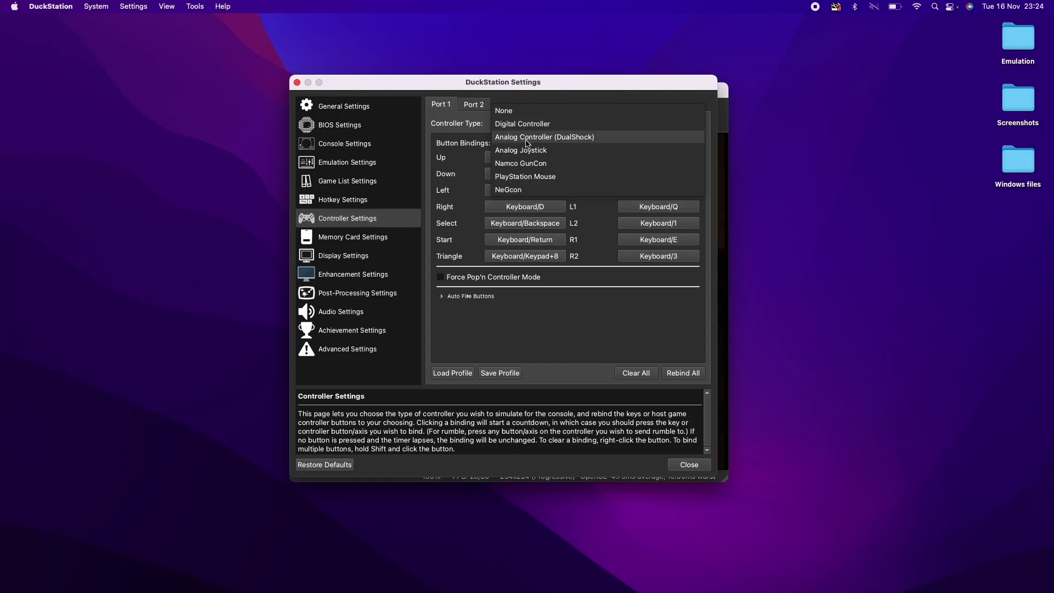
left_click(528, 124)
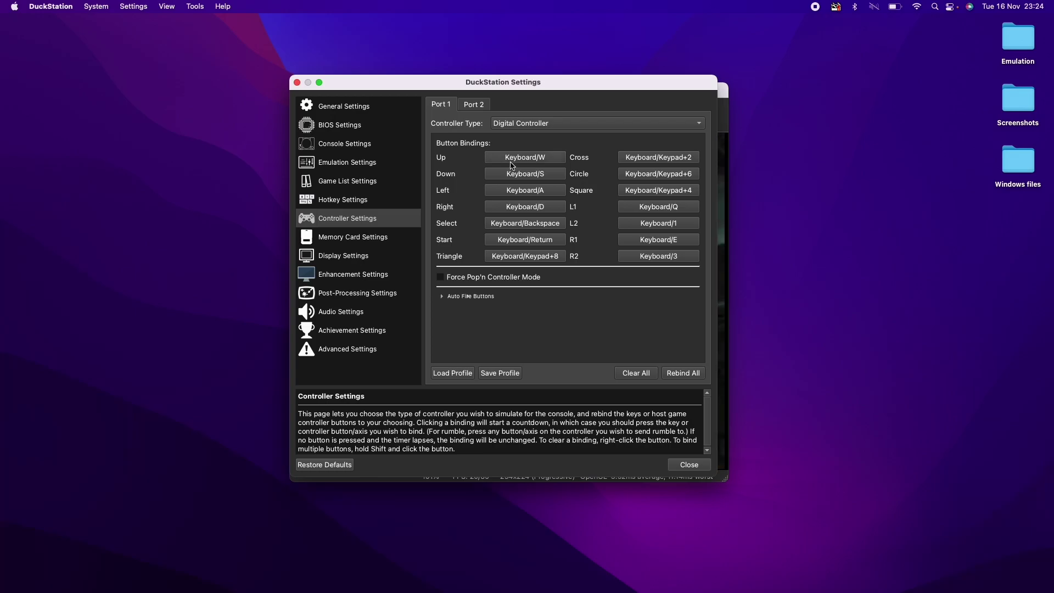
Step: Bind Port 1's Up, Down, Left and Right to Controller0 buttons 11, 12, 13 and 14, Select to 4, Start to 6, and rebind Triangle
left_click(511, 162)
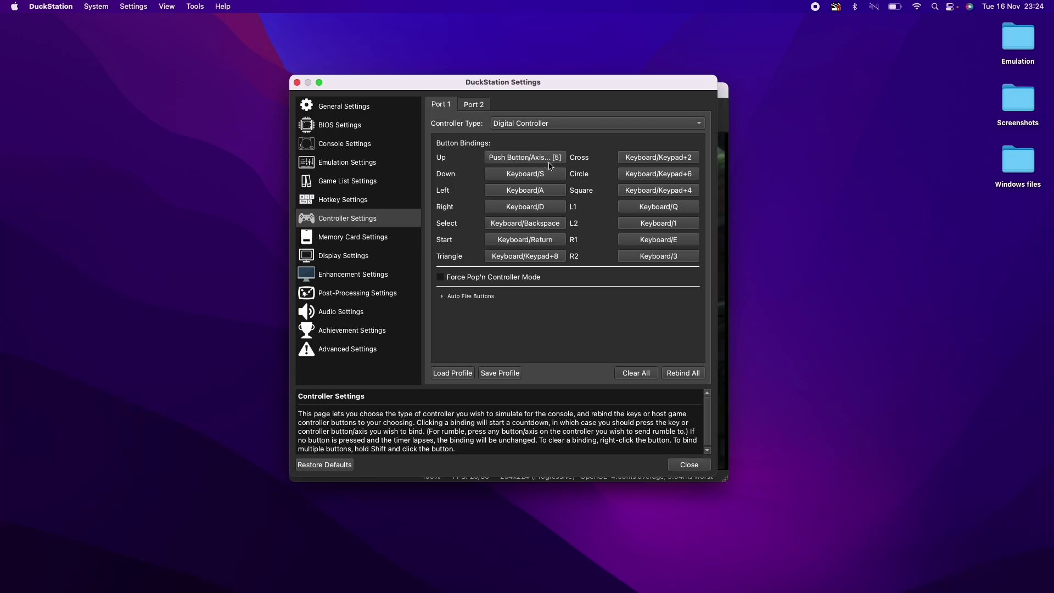
left_click(540, 176)
left_click(537, 192)
left_click(526, 208)
left_click(522, 224)
left_click(519, 239)
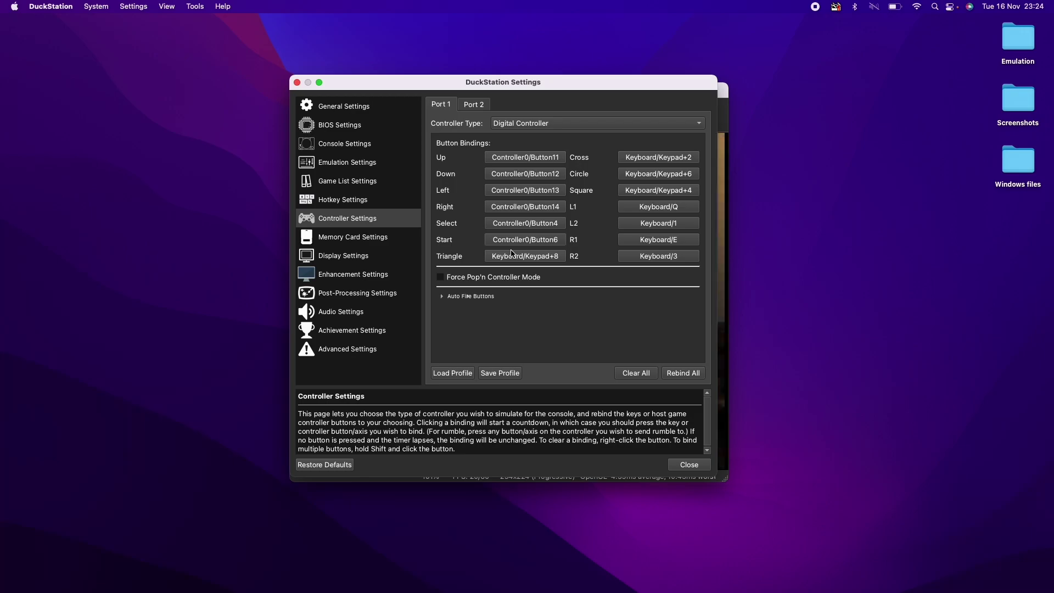
left_click(512, 253)
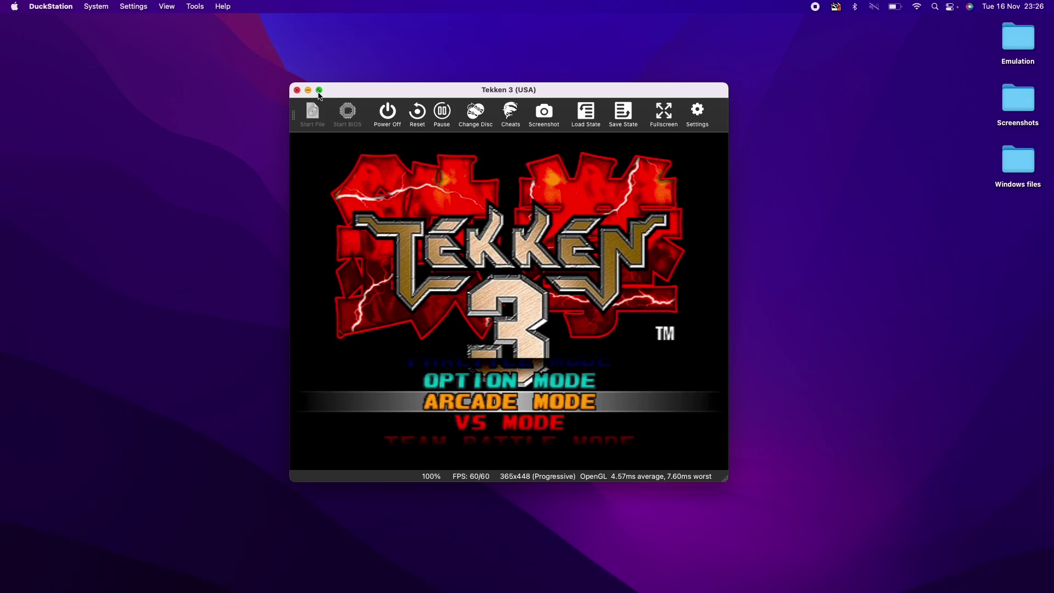
Step: Enlarge the game window, set the display renderer to Hardware (Vulkan), and return to the enlarged game
double_click(339, 93)
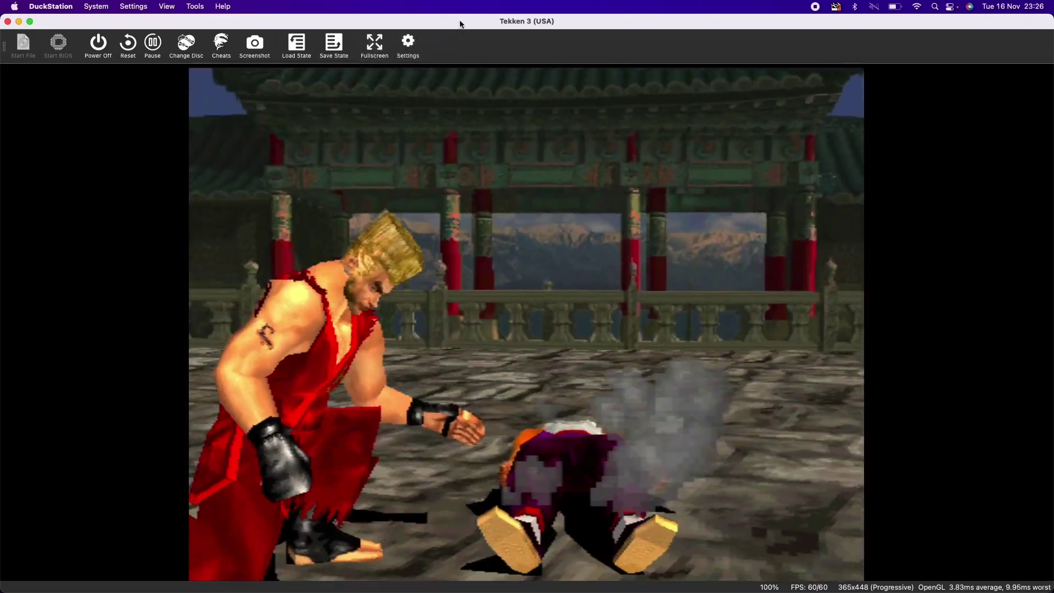
left_click(407, 44)
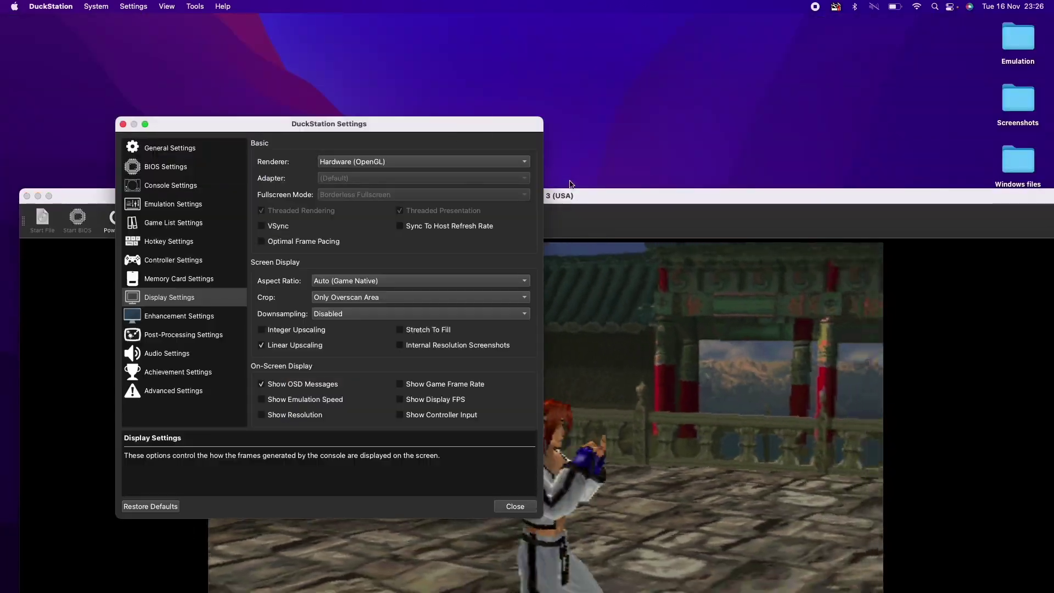
left_click(445, 161)
left_click(443, 152)
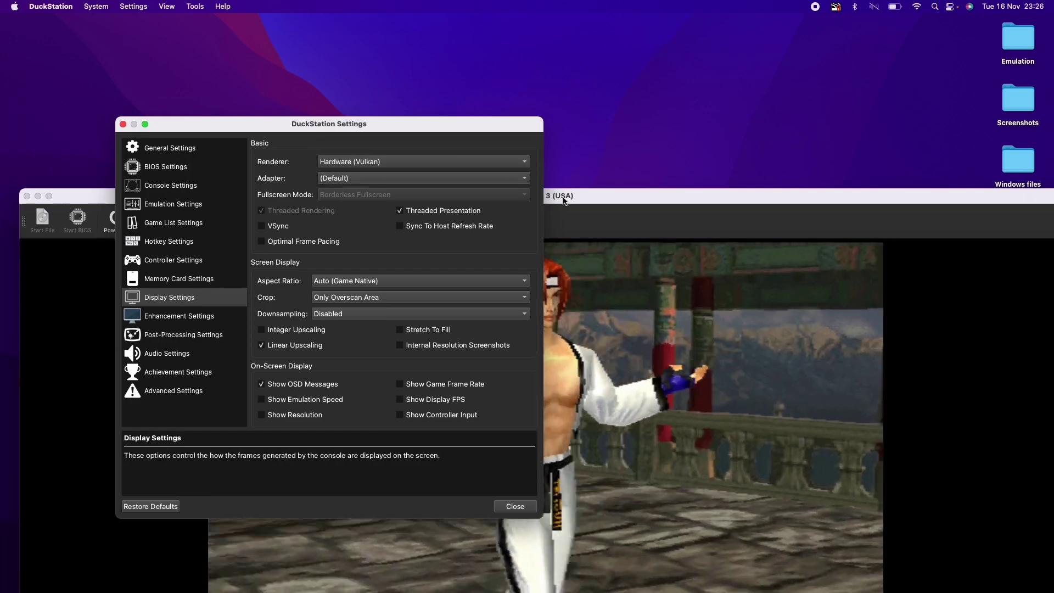
double_click(564, 201)
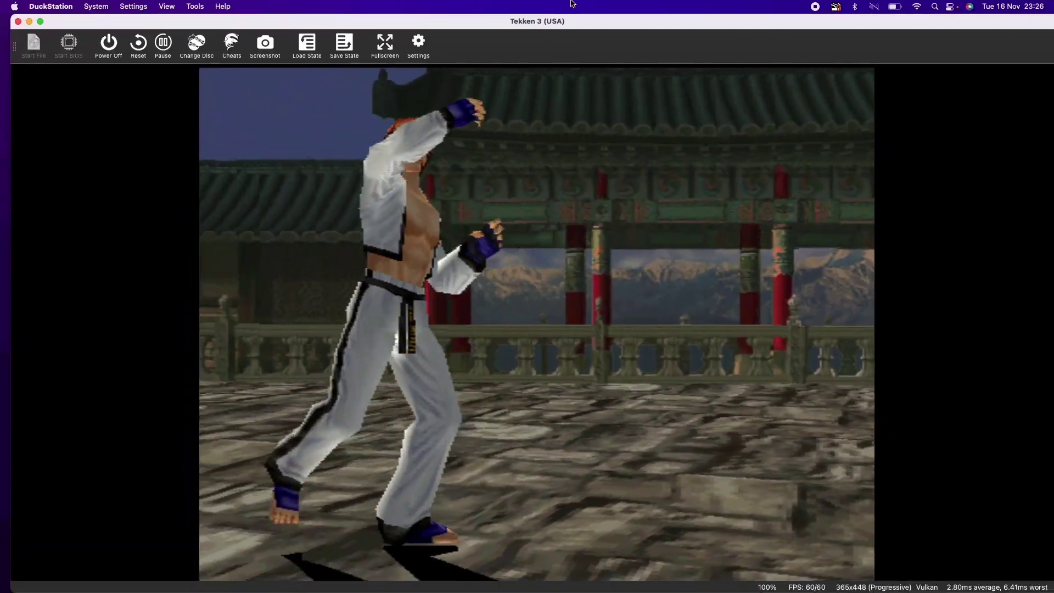
Step: Line up the game window with the screen and bring up Tekken 3's main menu
left_click_drag(570, 21, 539, 21)
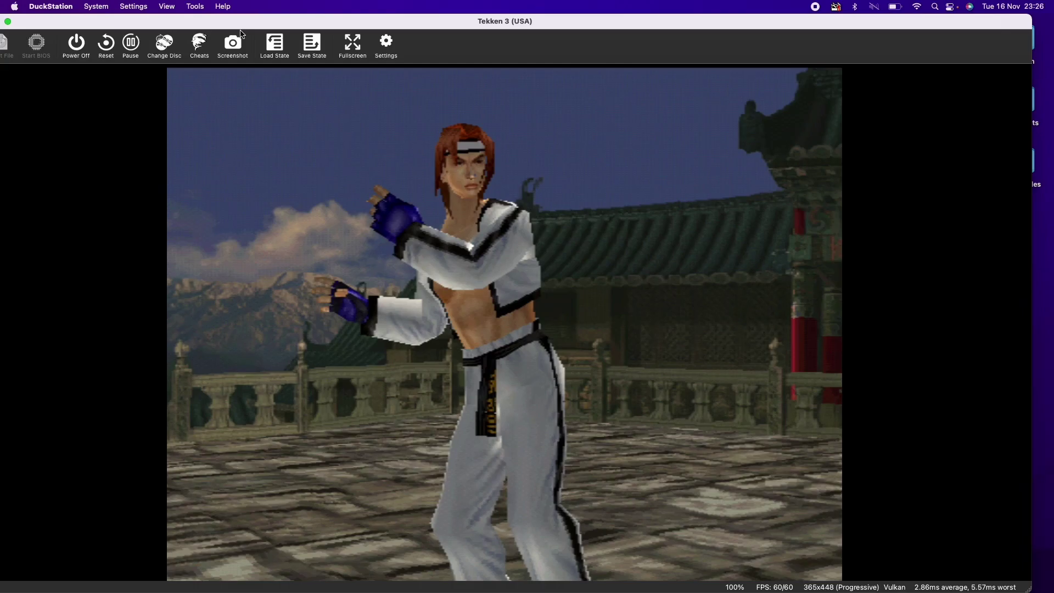
left_click_drag(209, 24, 231, 24)
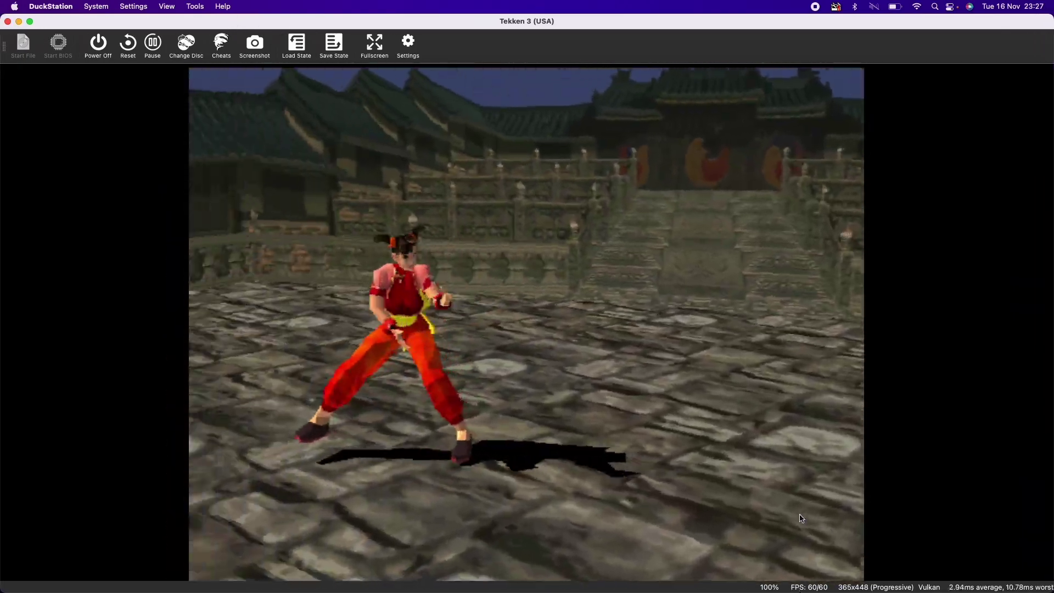
key("Return")
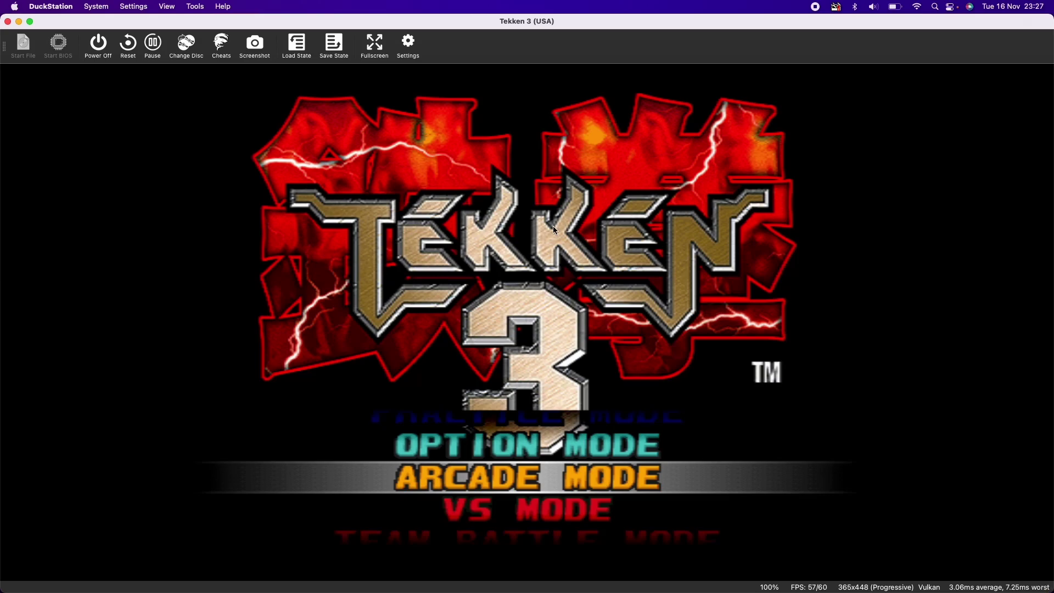
Step: Shrink the game window and set the internal resolution scale to 5x (for 1080p) in DuckStation's enhancement settings
double_click(427, 30)
left_click(417, 165)
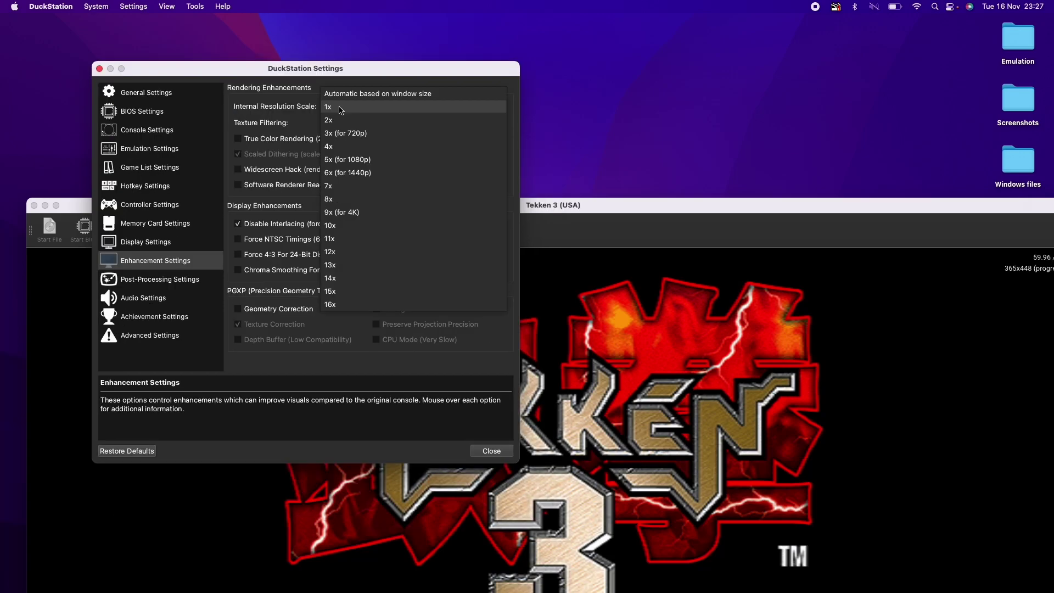
left_click(272, 100)
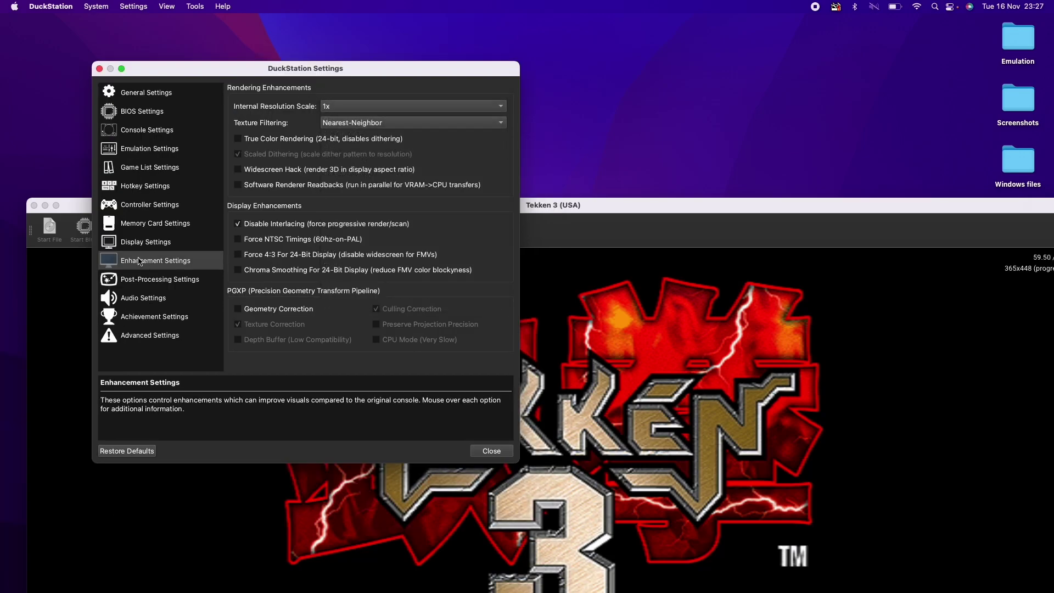
left_click(344, 107)
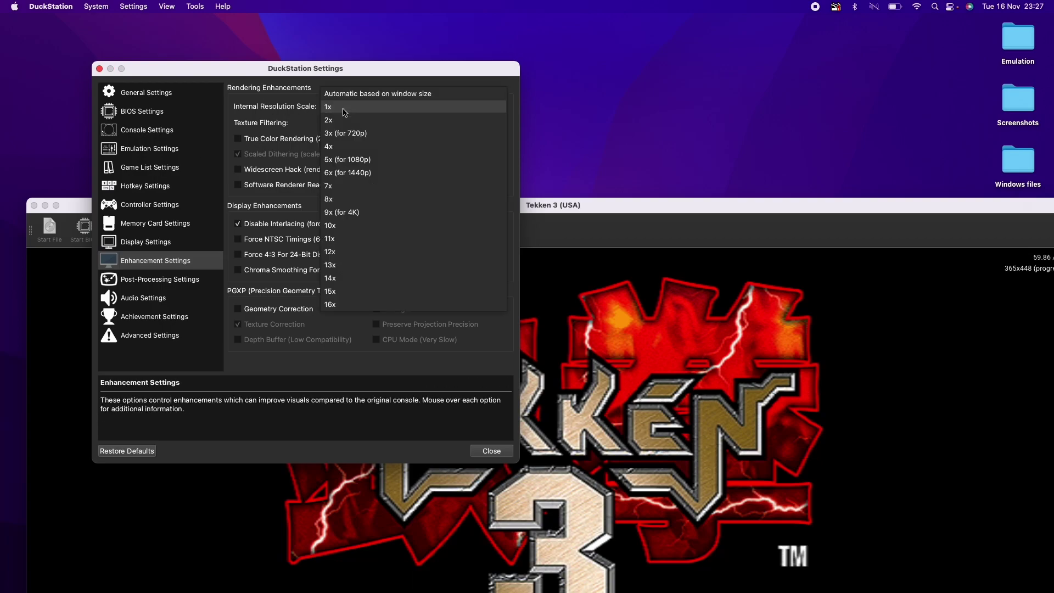
left_click(357, 159)
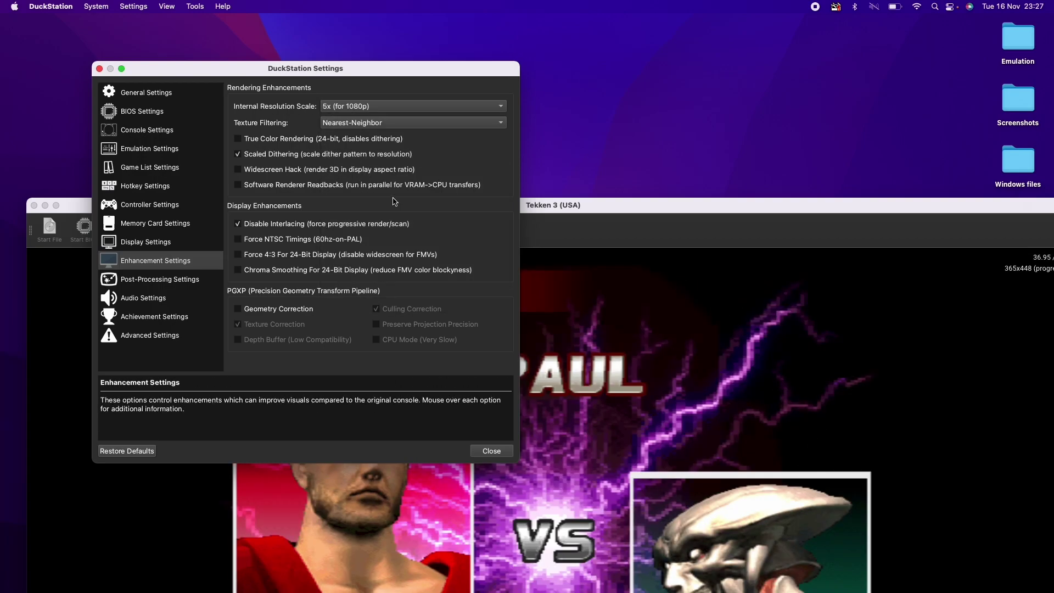
left_click(490, 451)
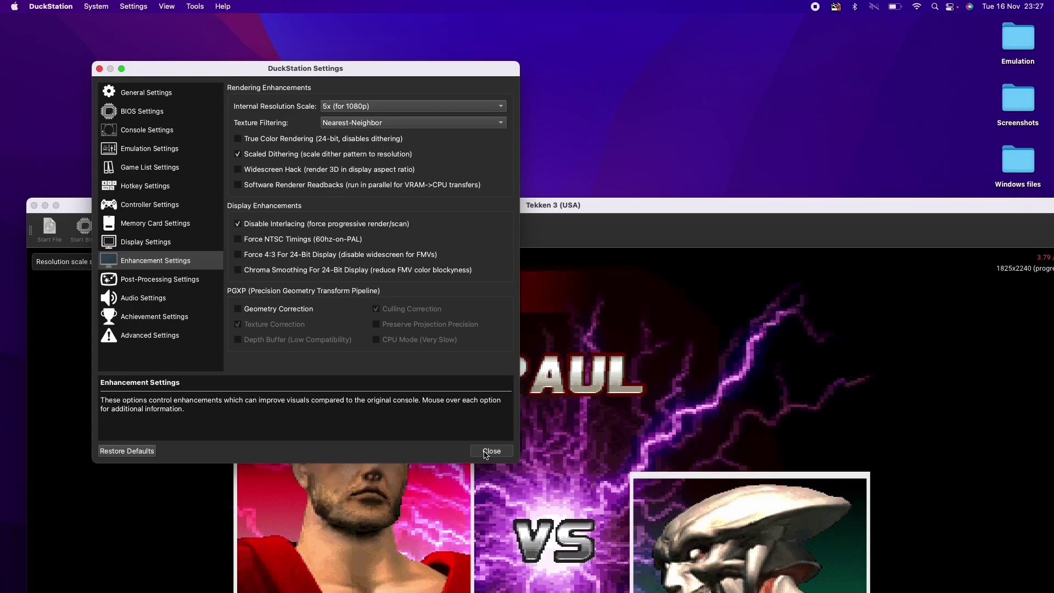
Step: Watch the match in the enlarged game window with the system volume raised, and pause the game
double_click(537, 205)
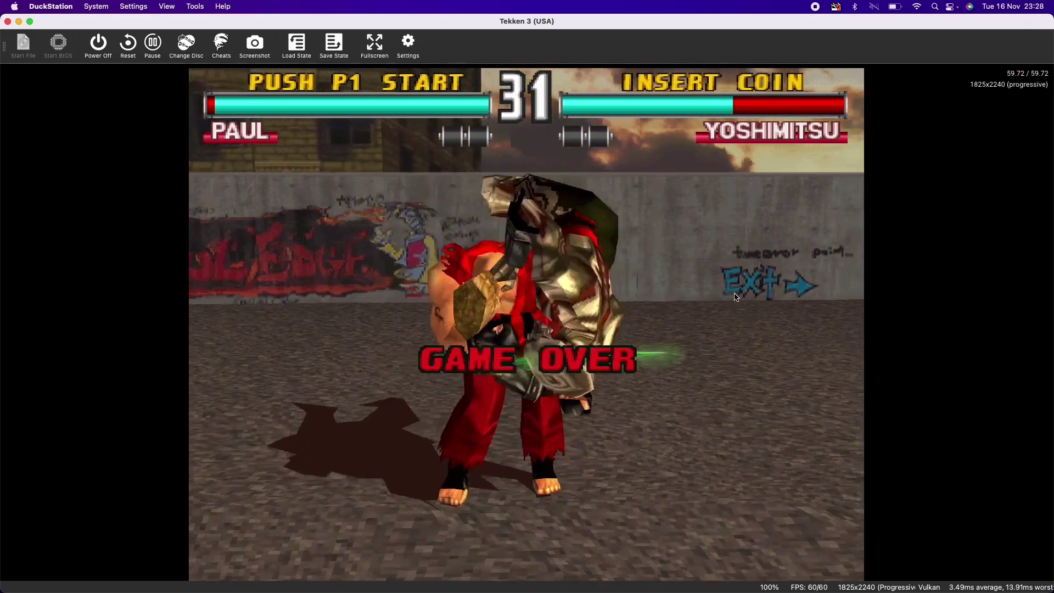
key("XF86AudioRaiseVolume")
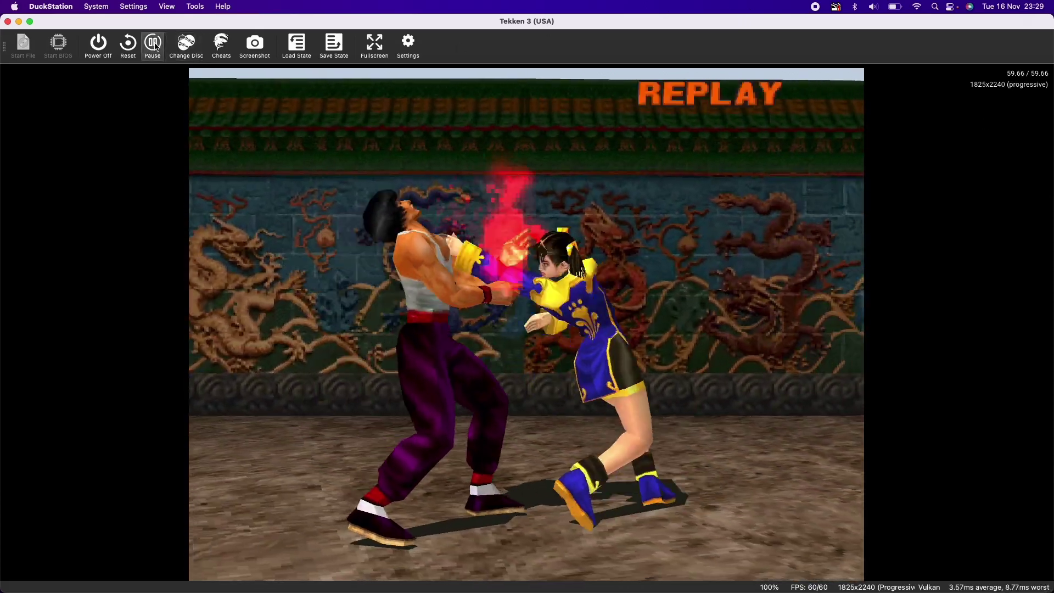
left_click(155, 46)
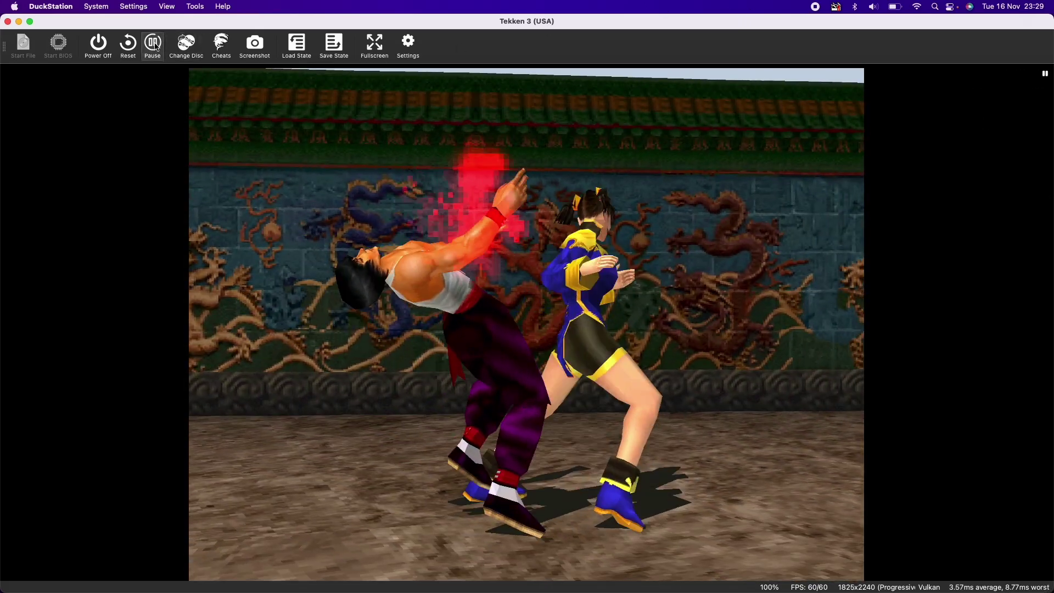
Step: Examine the About DuckStation window and DuckStation's process entry in Activity Monitor, and close the monitor
left_click(30, 22)
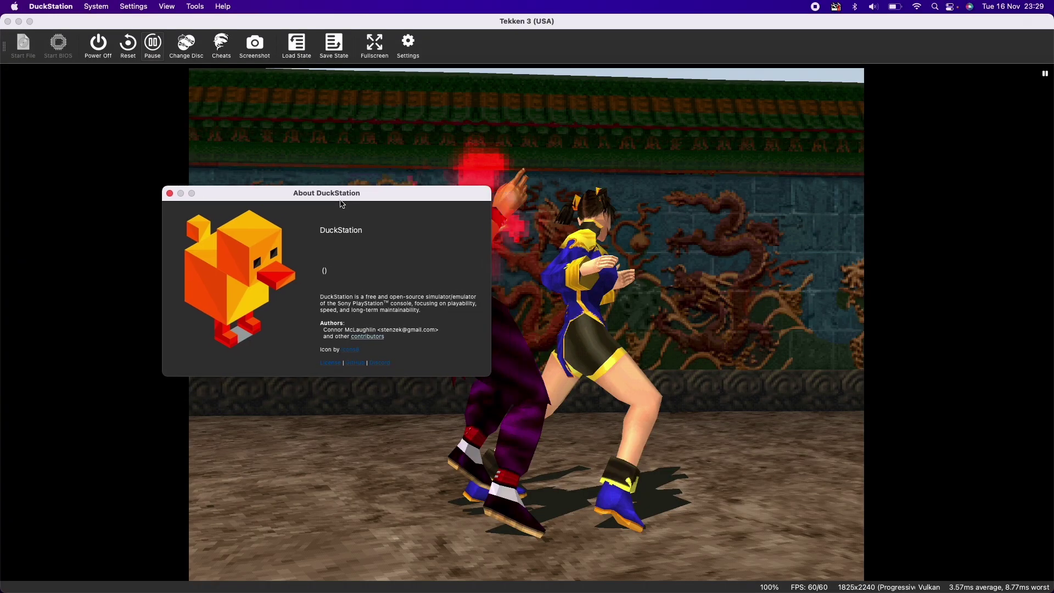
left_click_drag(341, 201, 494, 182)
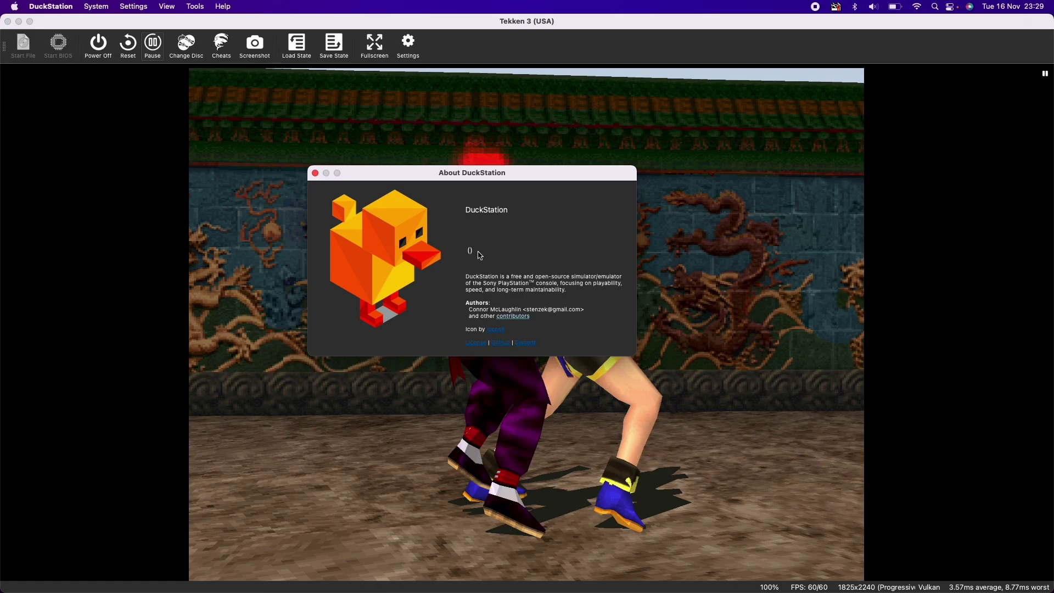
left_click_drag(476, 175, 475, 195)
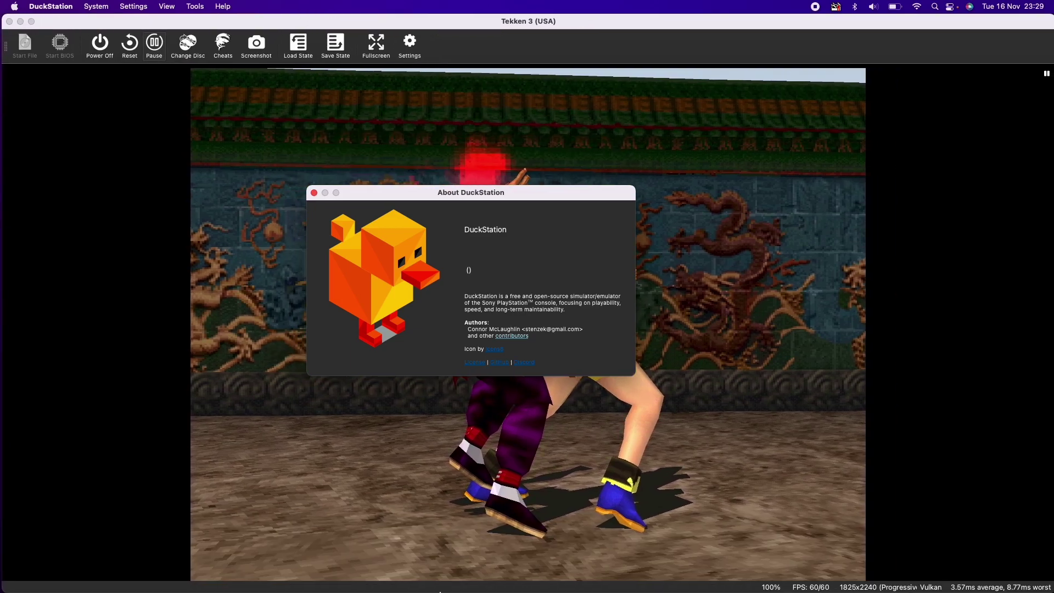
left_click(412, 565)
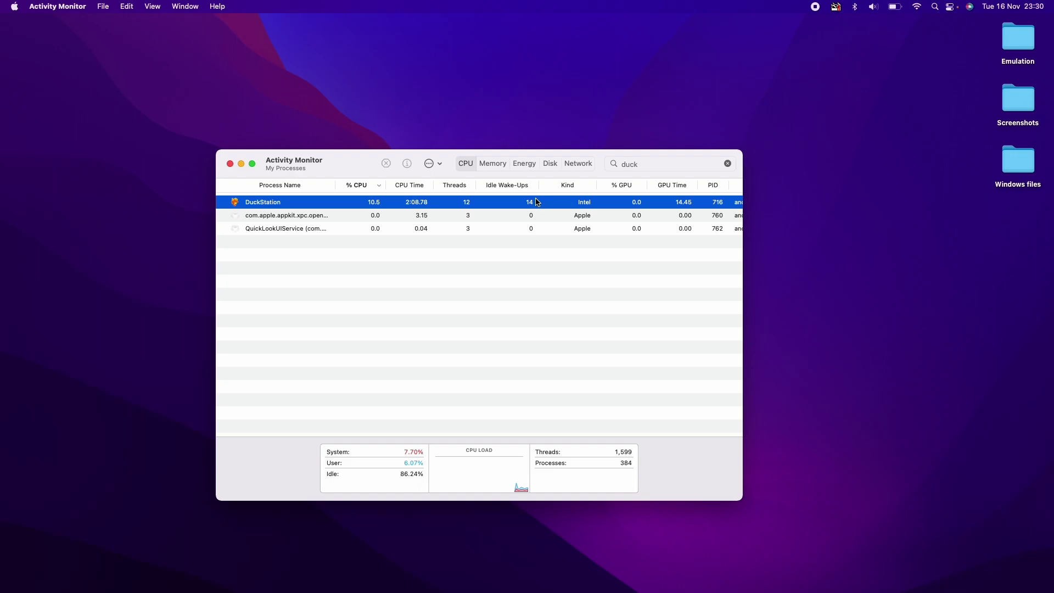
left_click(231, 164)
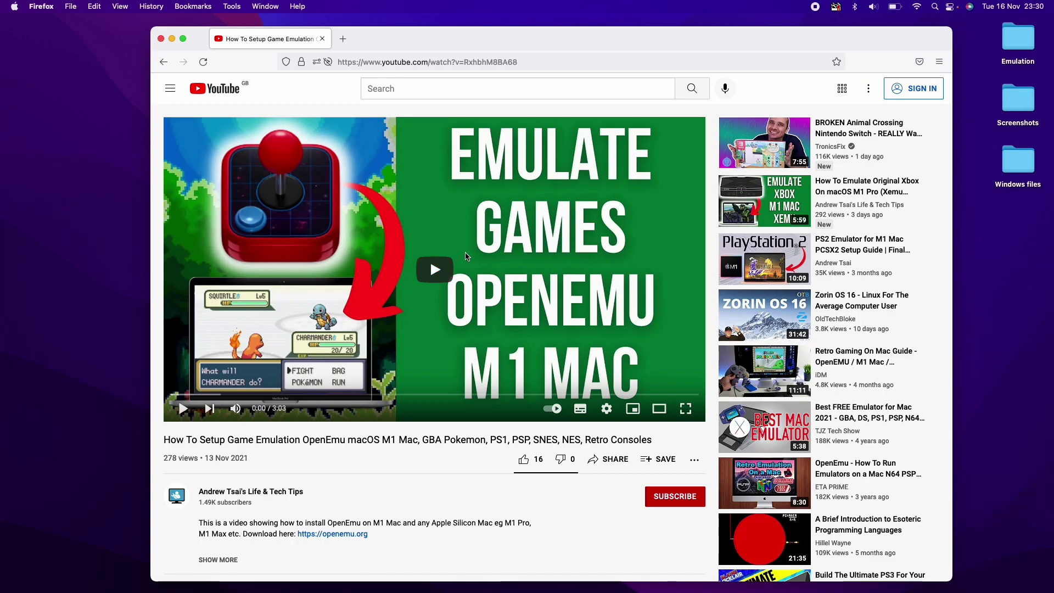
Step: Examine the OpenEmu macOS M1 setup video's title on its YouTube page in Firefox
scroll(711, 268, "up", 2)
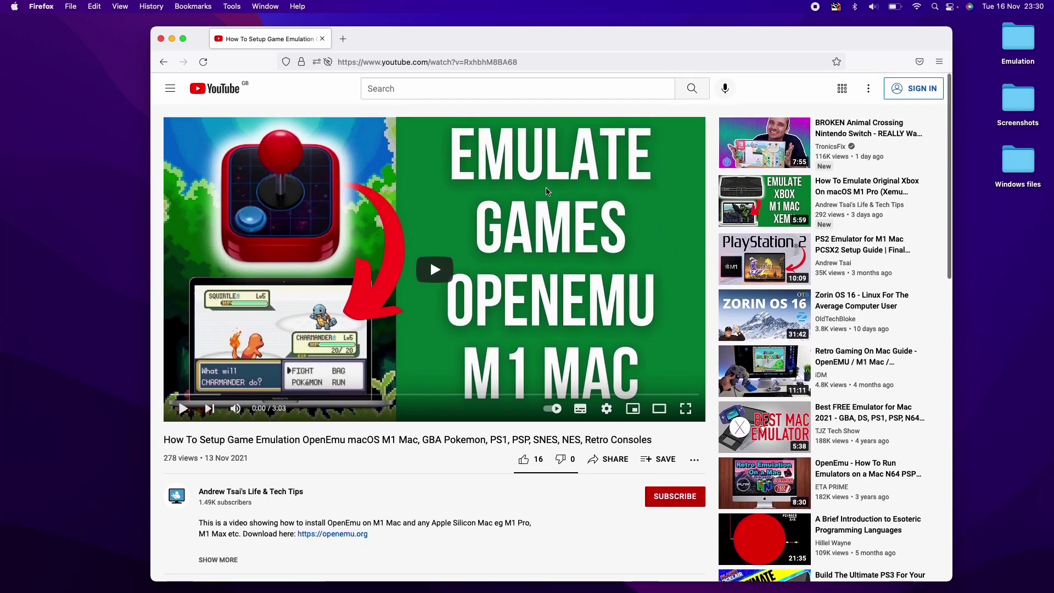
double_click(309, 440)
left_click(337, 440)
double_click(346, 439)
left_click(316, 441)
double_click(311, 439)
double_click(310, 439)
left_click(309, 439)
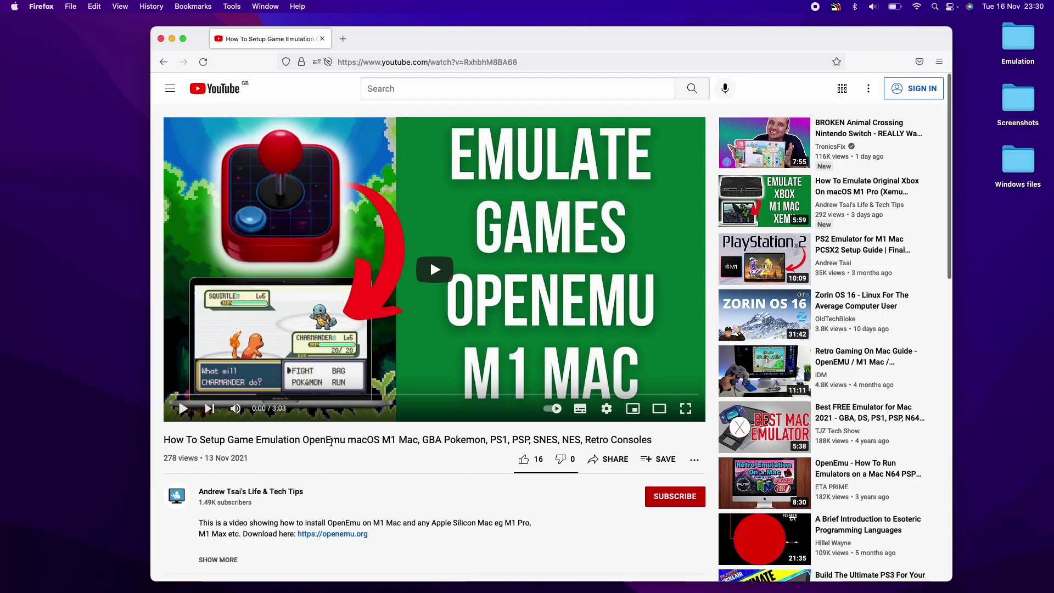